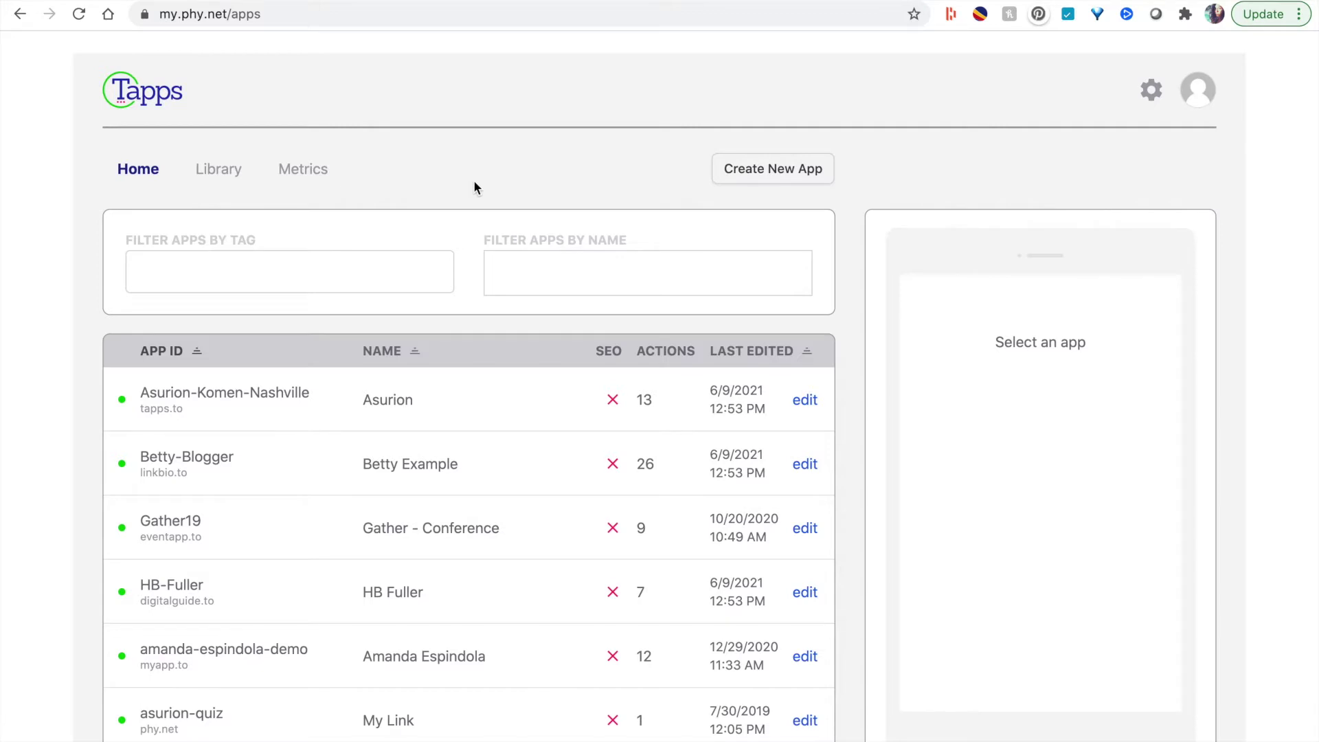
Step: Look through the app list and preview the Asurion, Betty Example and real-estate marketing director demo apps
scroll(473, 188, "down", 5)
scroll(460, 389, "down", 3)
scroll(459, 389, "down", 10)
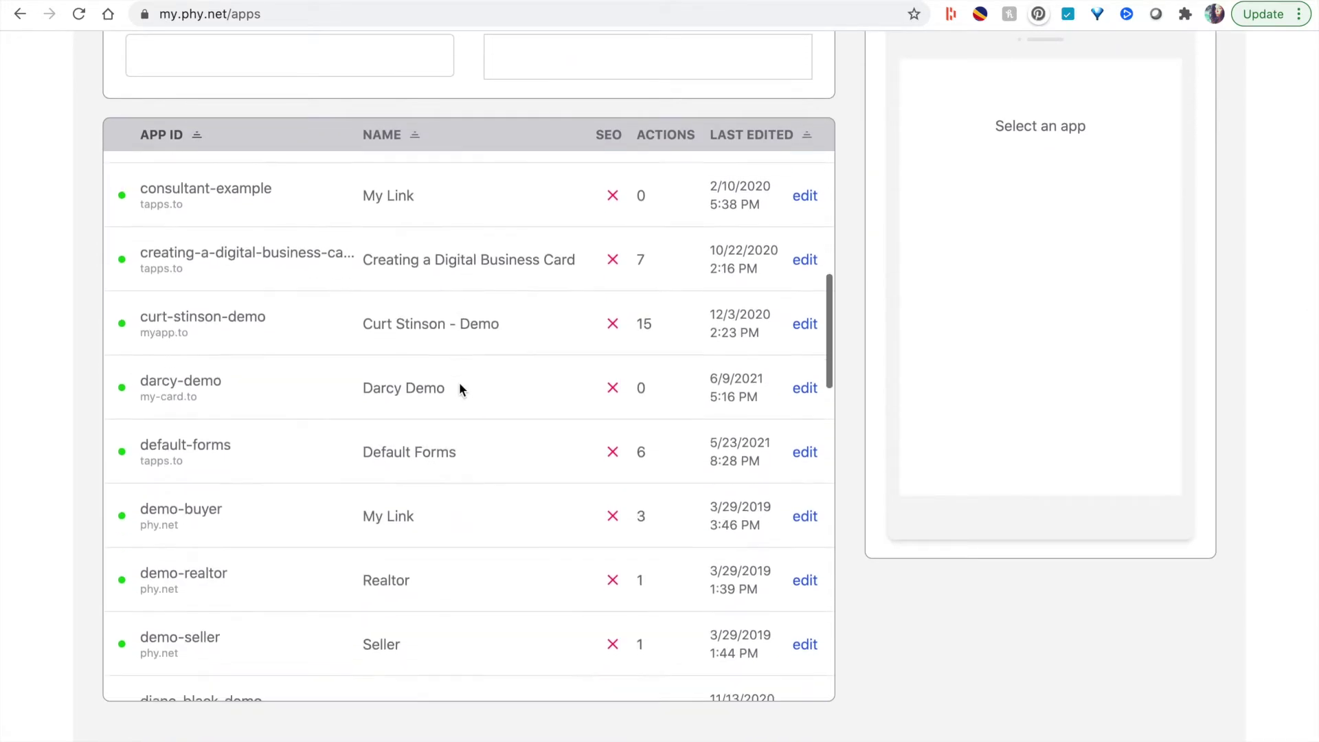
scroll(459, 389, "up", 12)
scroll(459, 389, "up", 5)
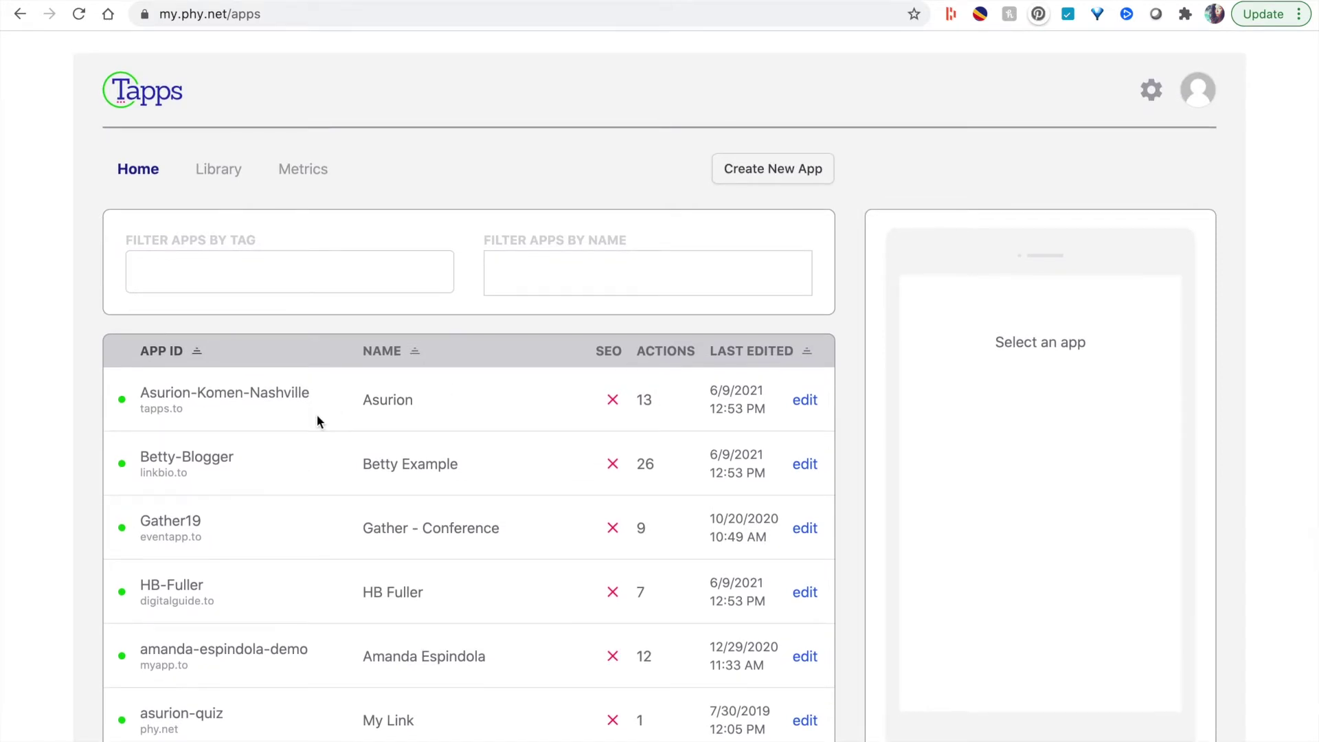
left_click(316, 414)
left_click(306, 469)
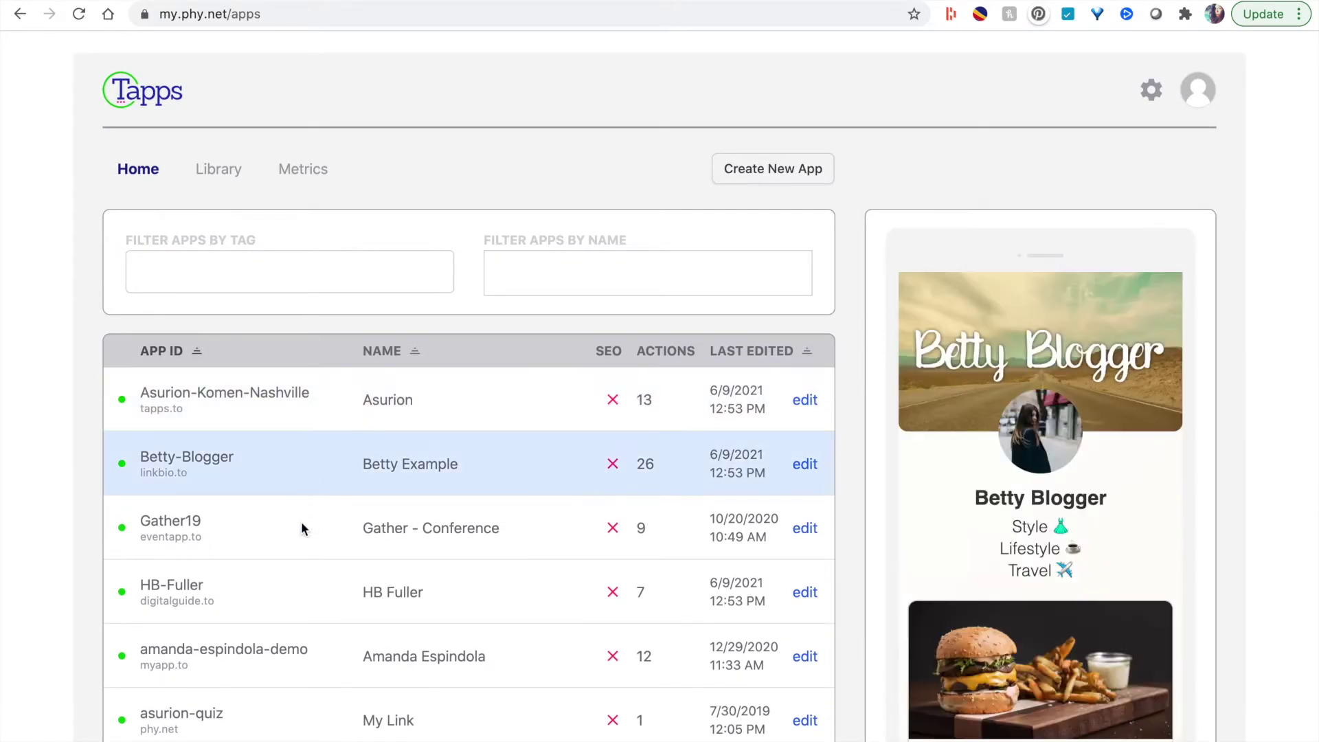
left_click(289, 680)
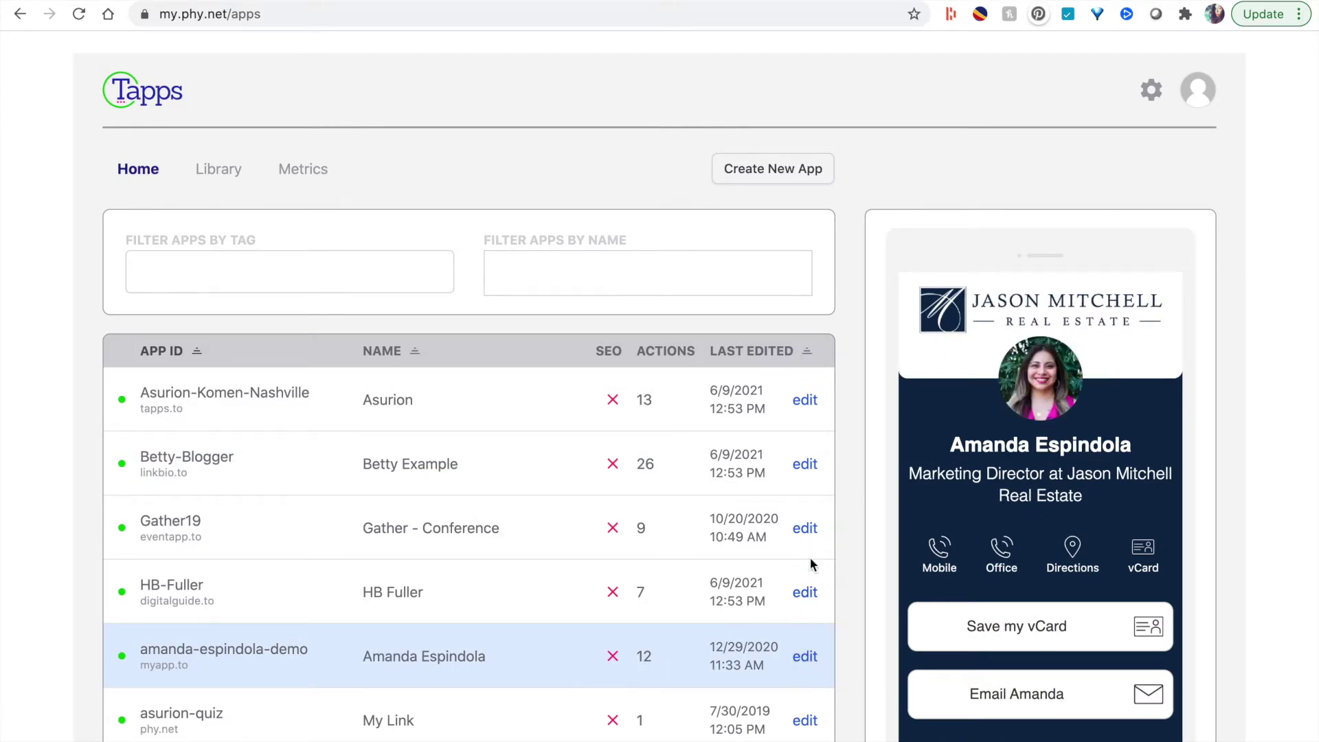
Step: Open the custom URL form for a new app, review its fields, and cancel it
left_click(753, 177)
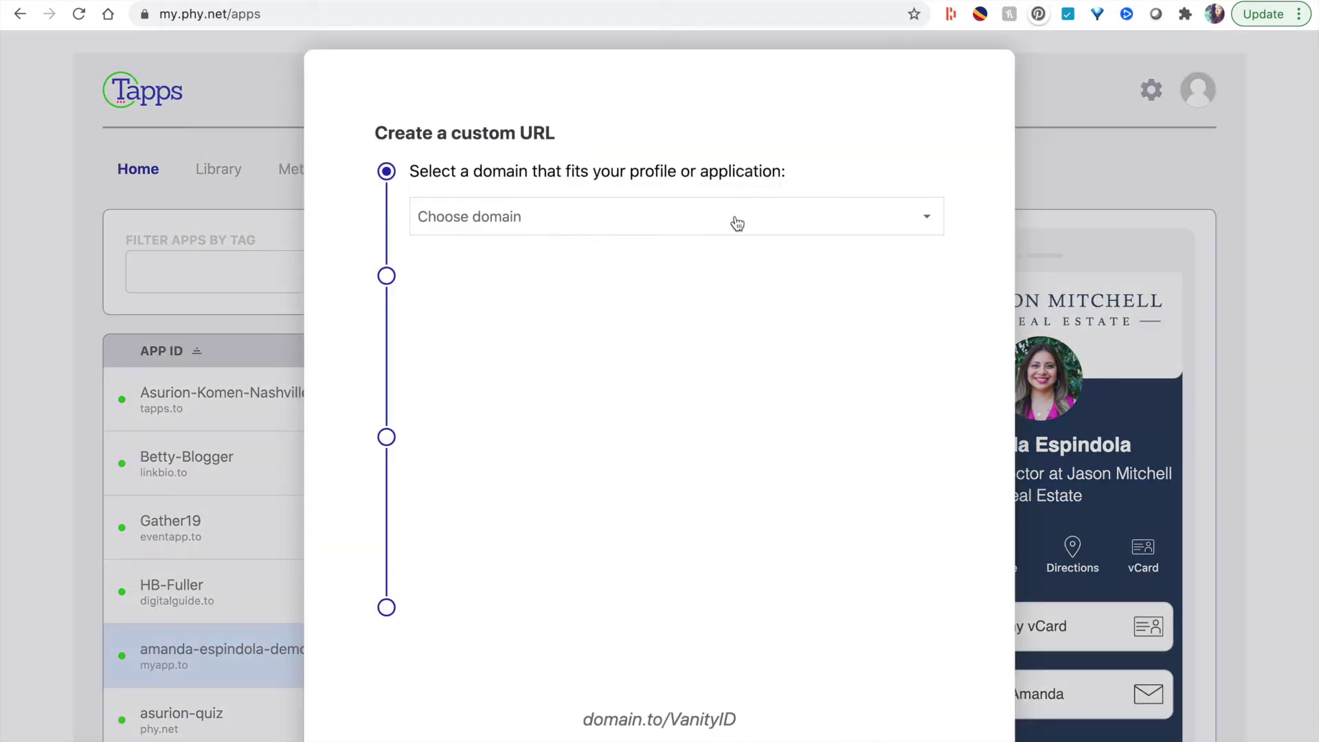
scroll(737, 224, "down", 3)
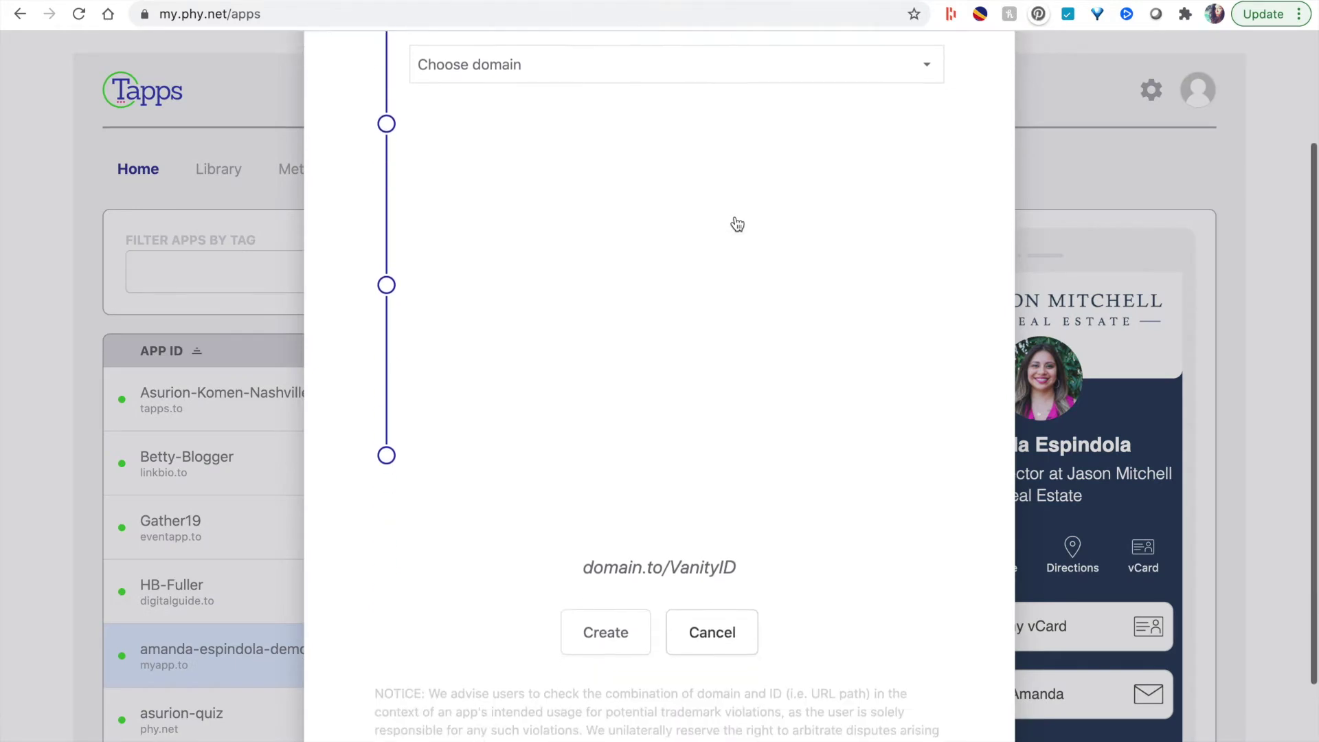
left_click(699, 640)
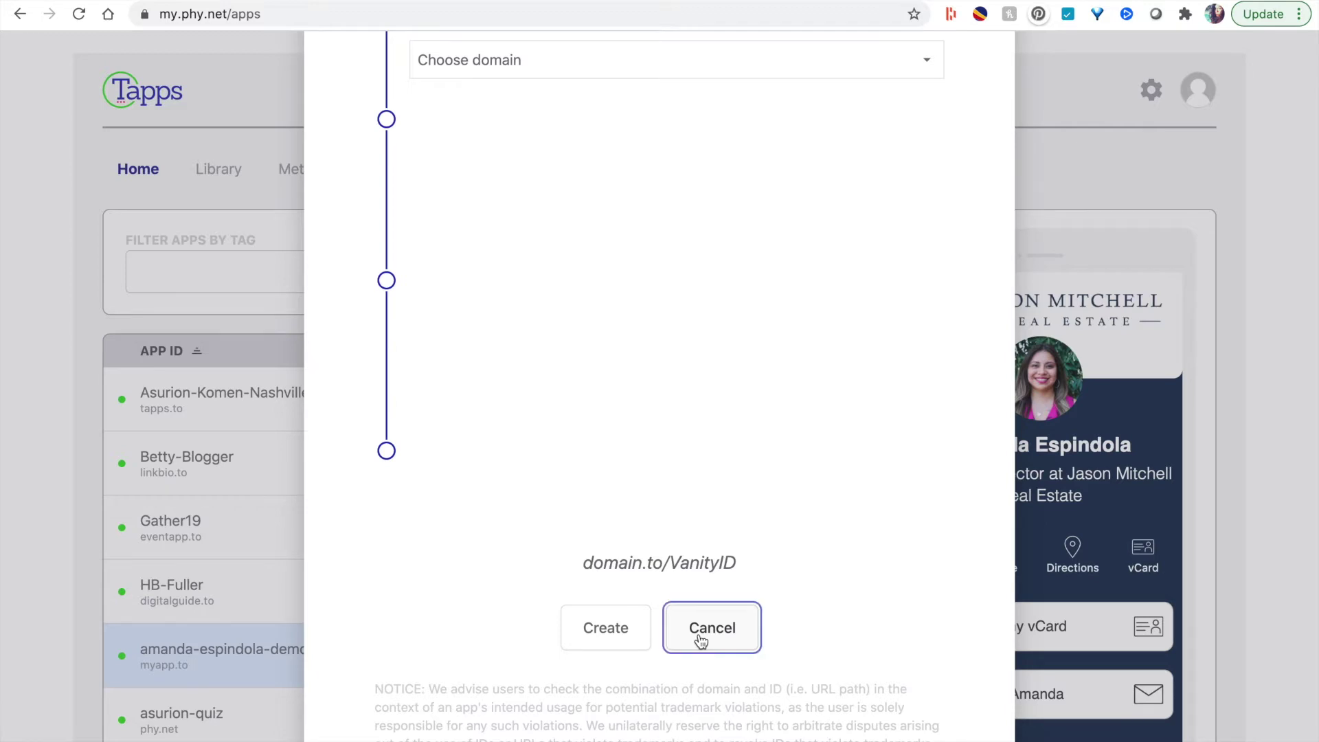
Step: Open the action Library and preview the AE - video, About CS, Accessories and Ask a Question actions
left_click(217, 173)
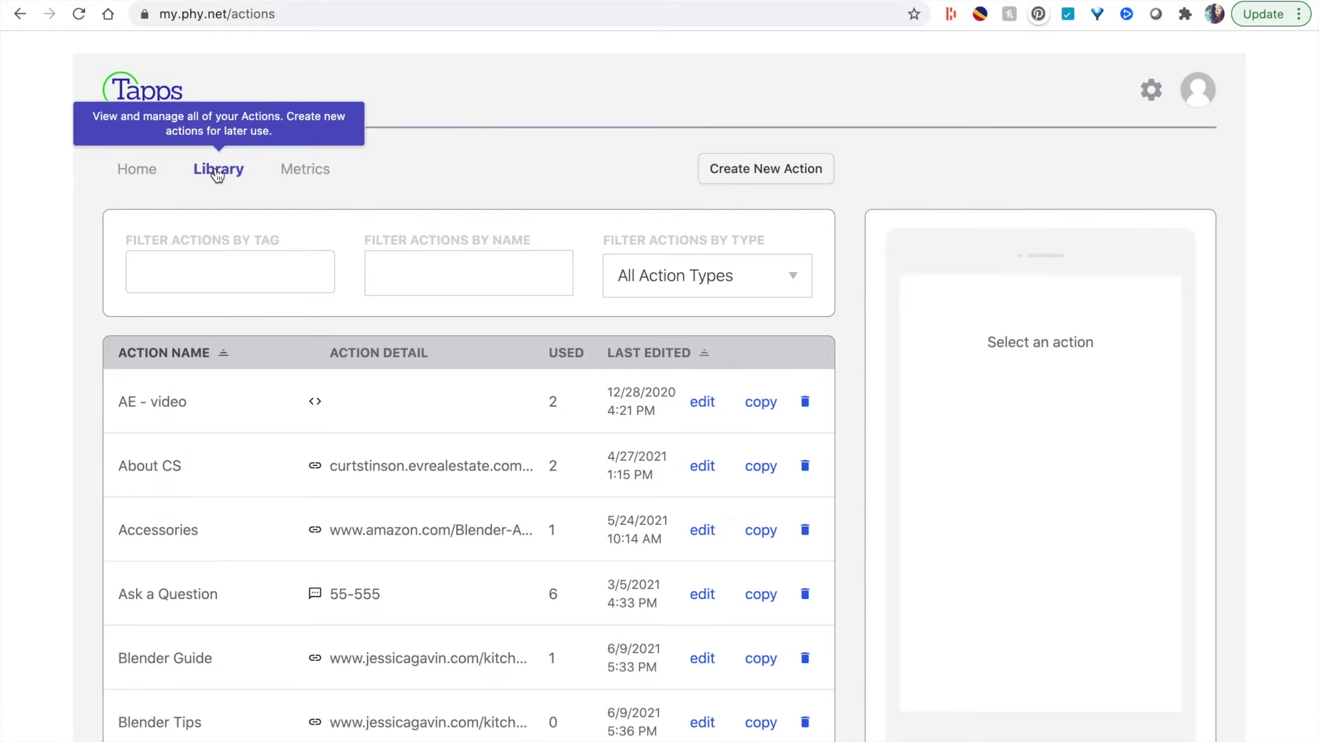
left_click(237, 413)
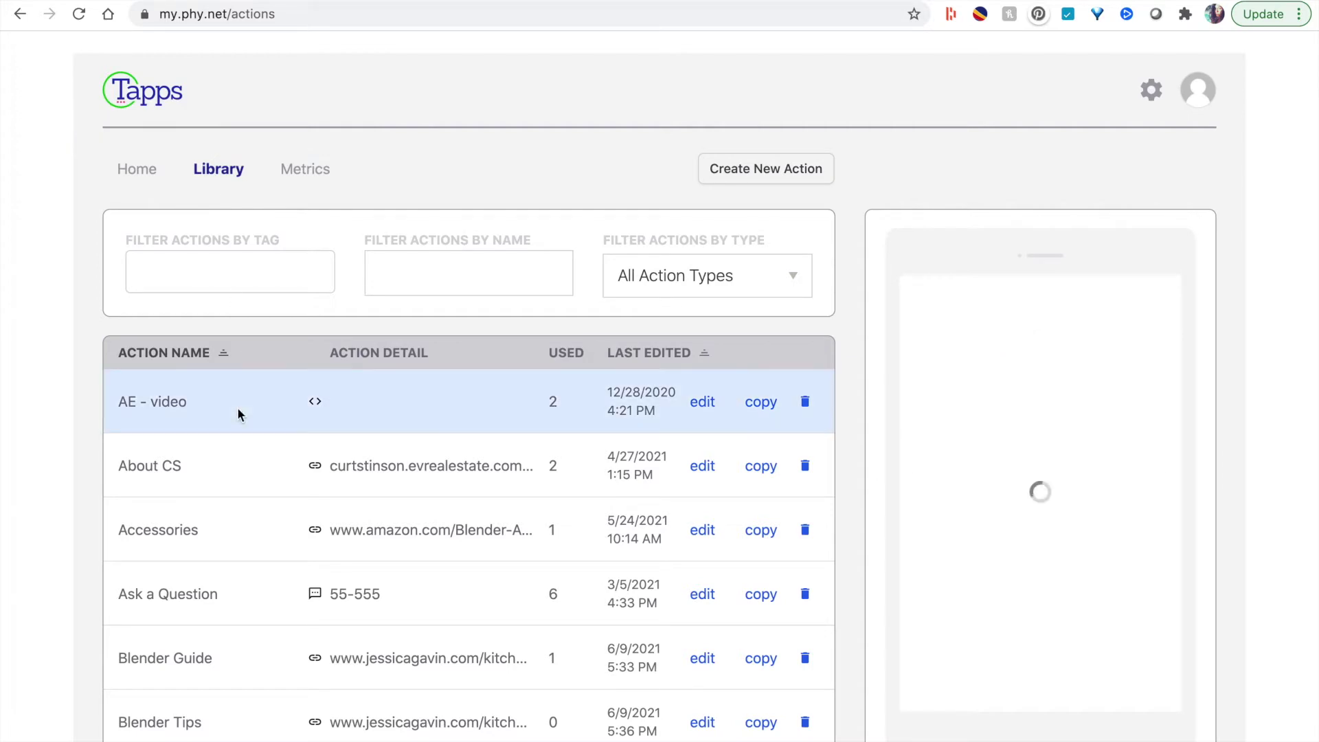
left_click(237, 475)
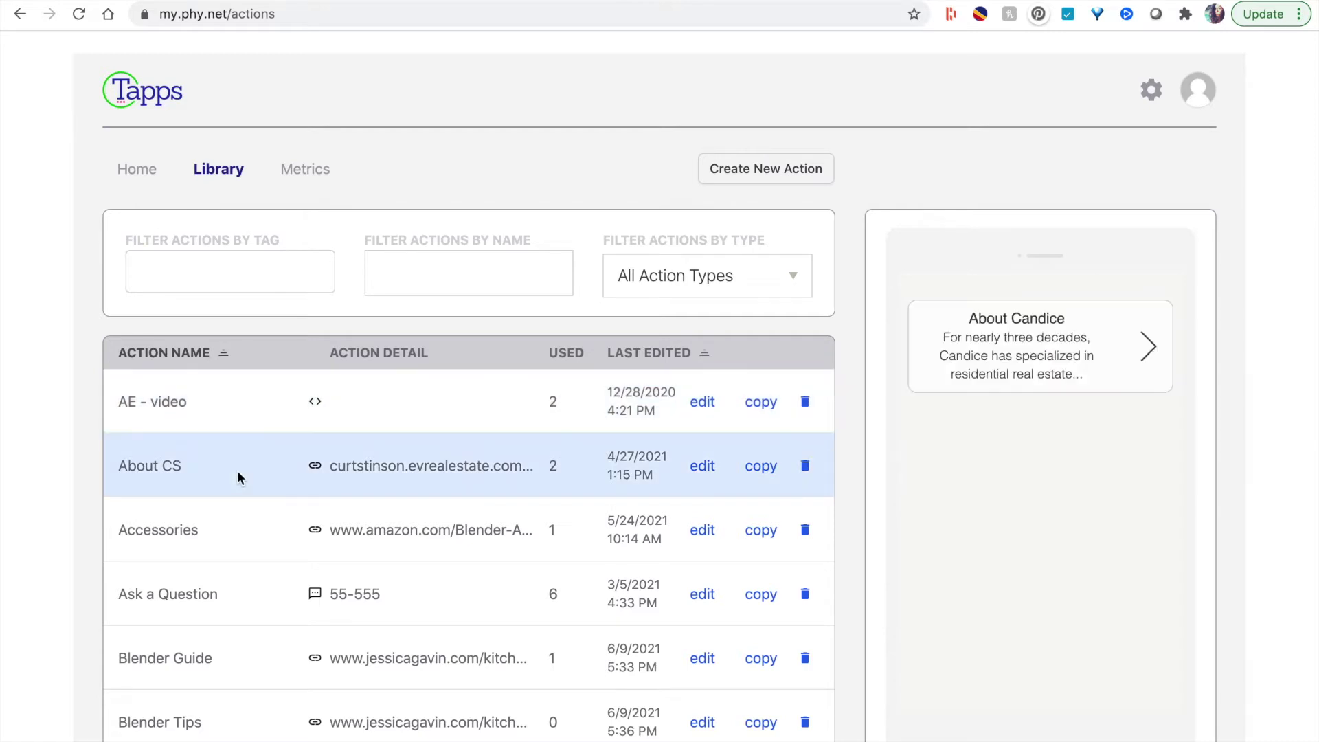
left_click(241, 549)
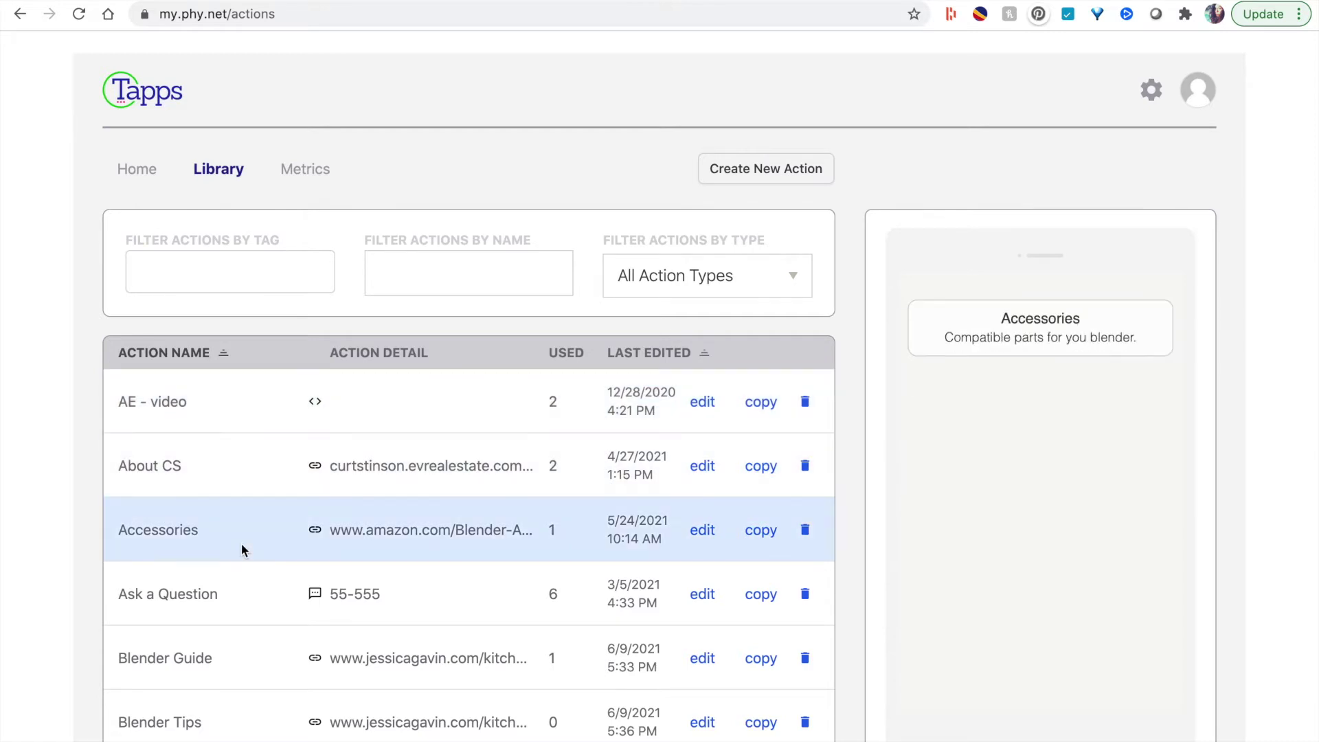
left_click(251, 594)
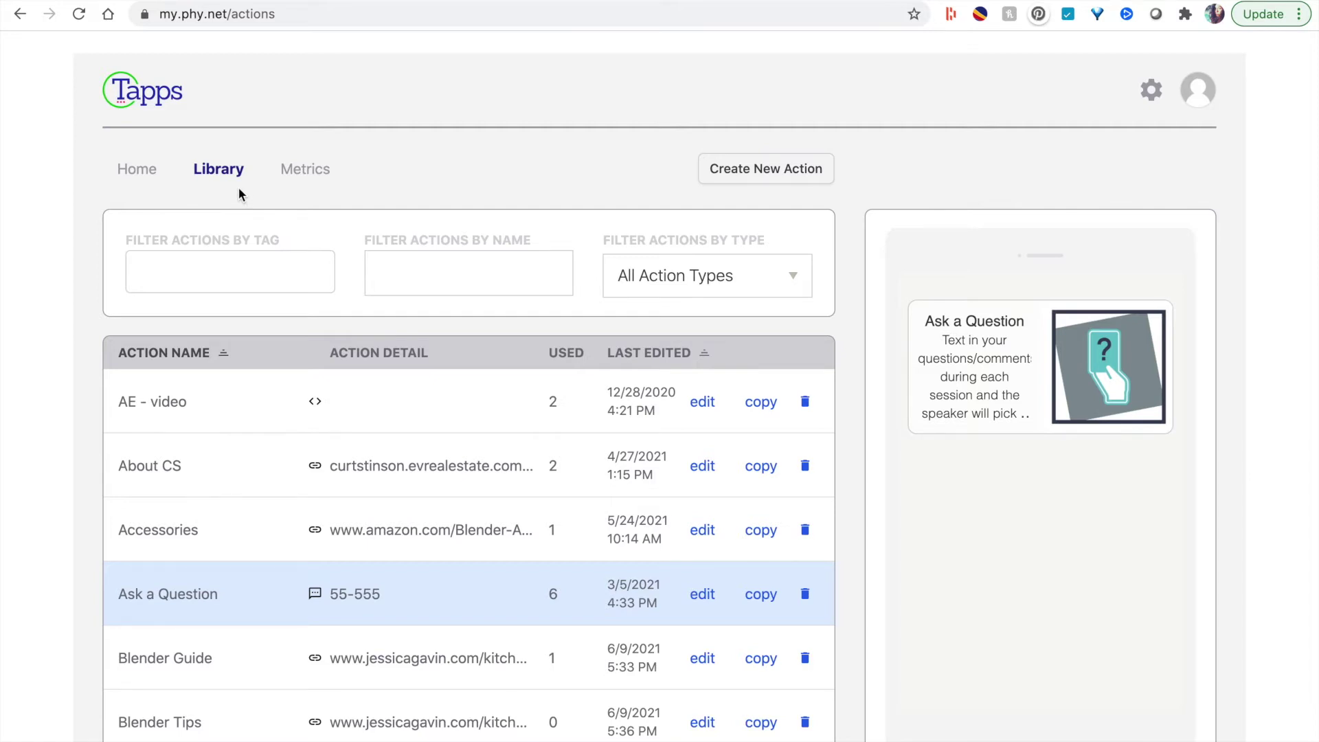
Step: Examine the account metrics overview and its activity charts
left_click(314, 175)
scroll(315, 177, "down", 5)
scroll(315, 179, "down", 10)
scroll(314, 179, "up", 15)
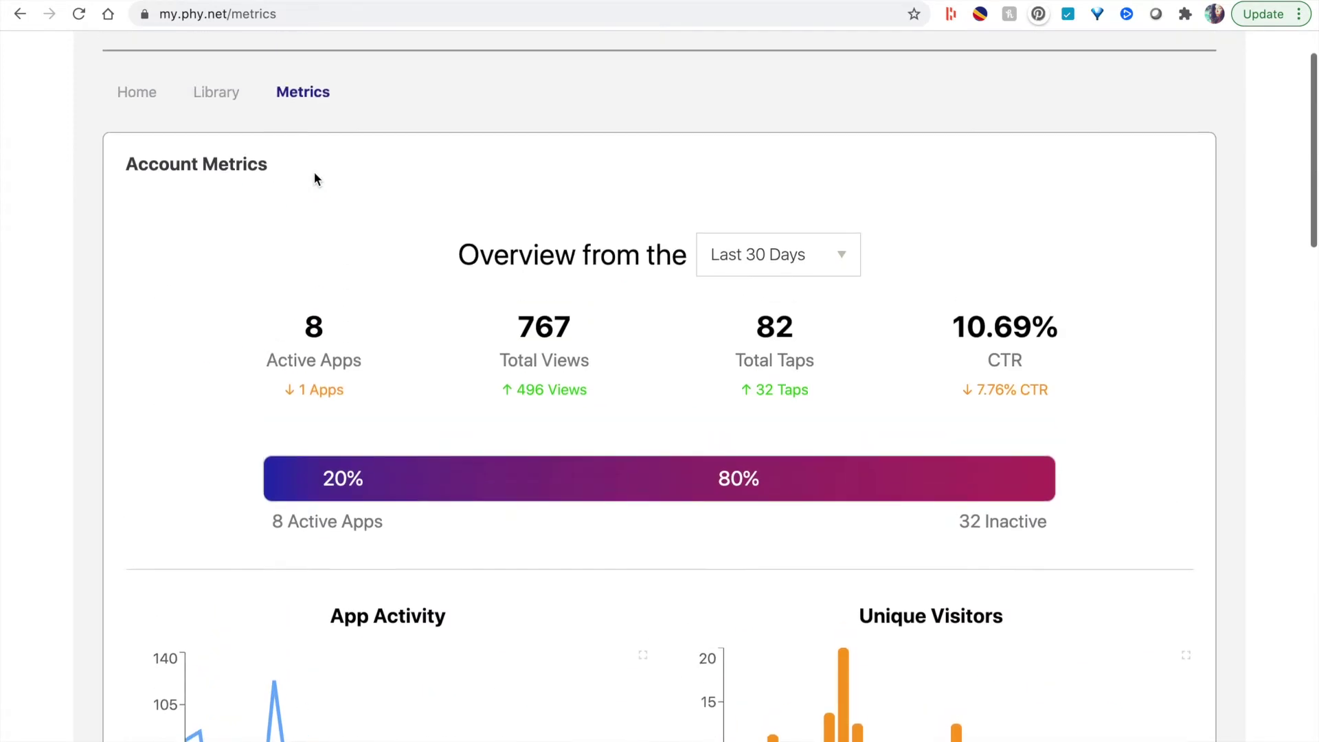
scroll(314, 177, "up", 2)
Step: Filter the apps on Home by the name "blen" and open the Blender 1300 app for editing
left_click(142, 165)
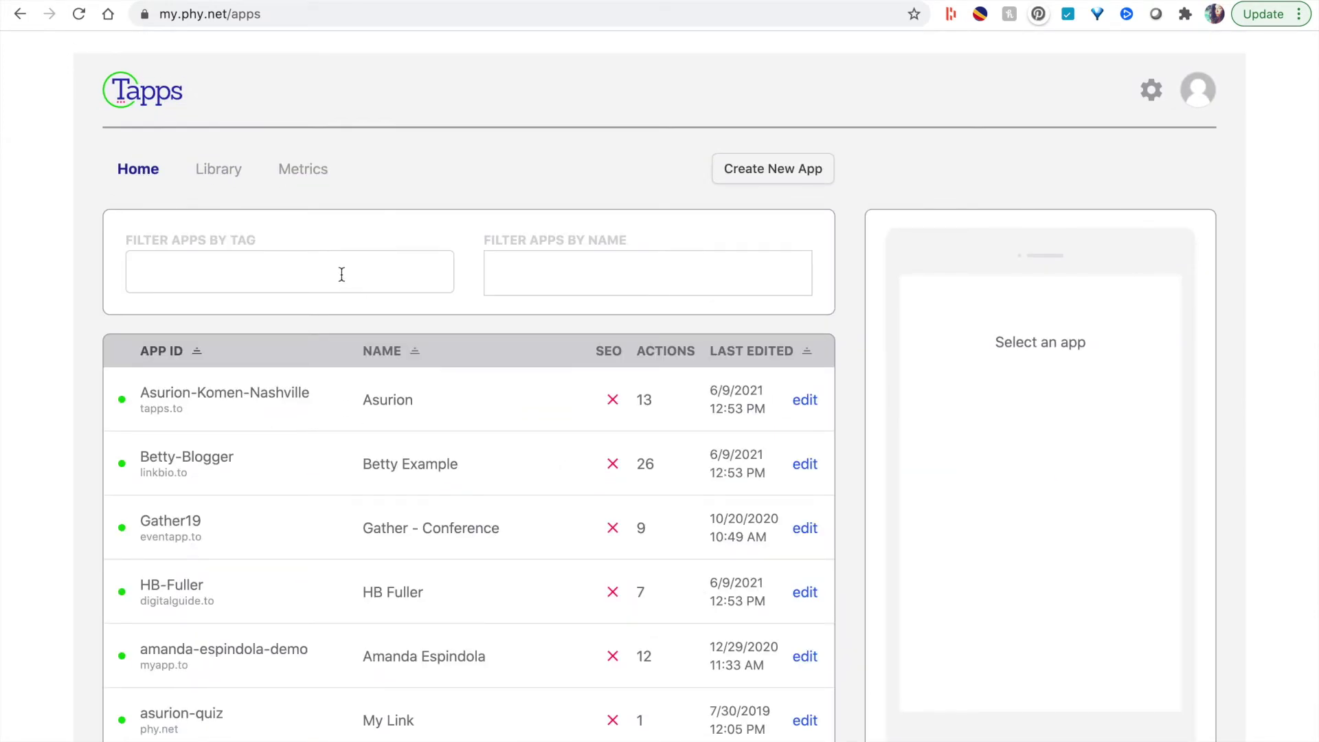
left_click(551, 278)
type("blen")
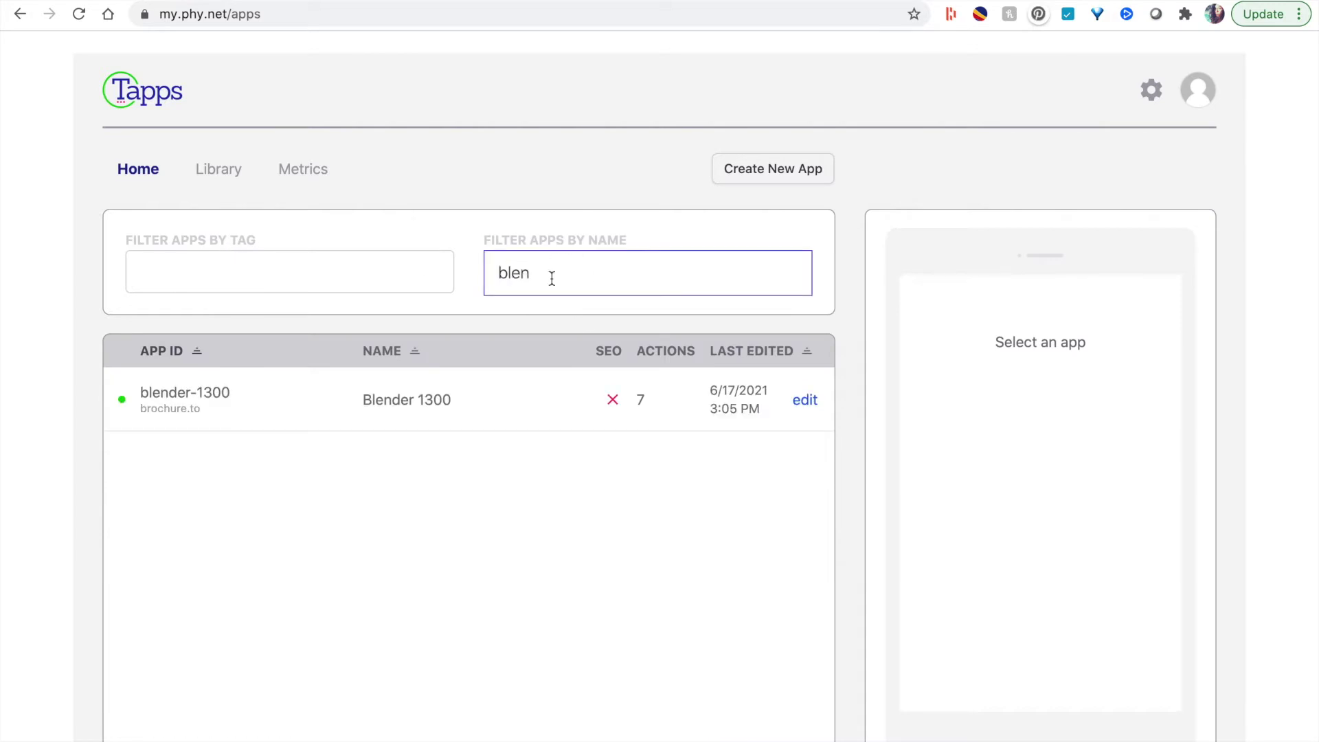
left_click(798, 401)
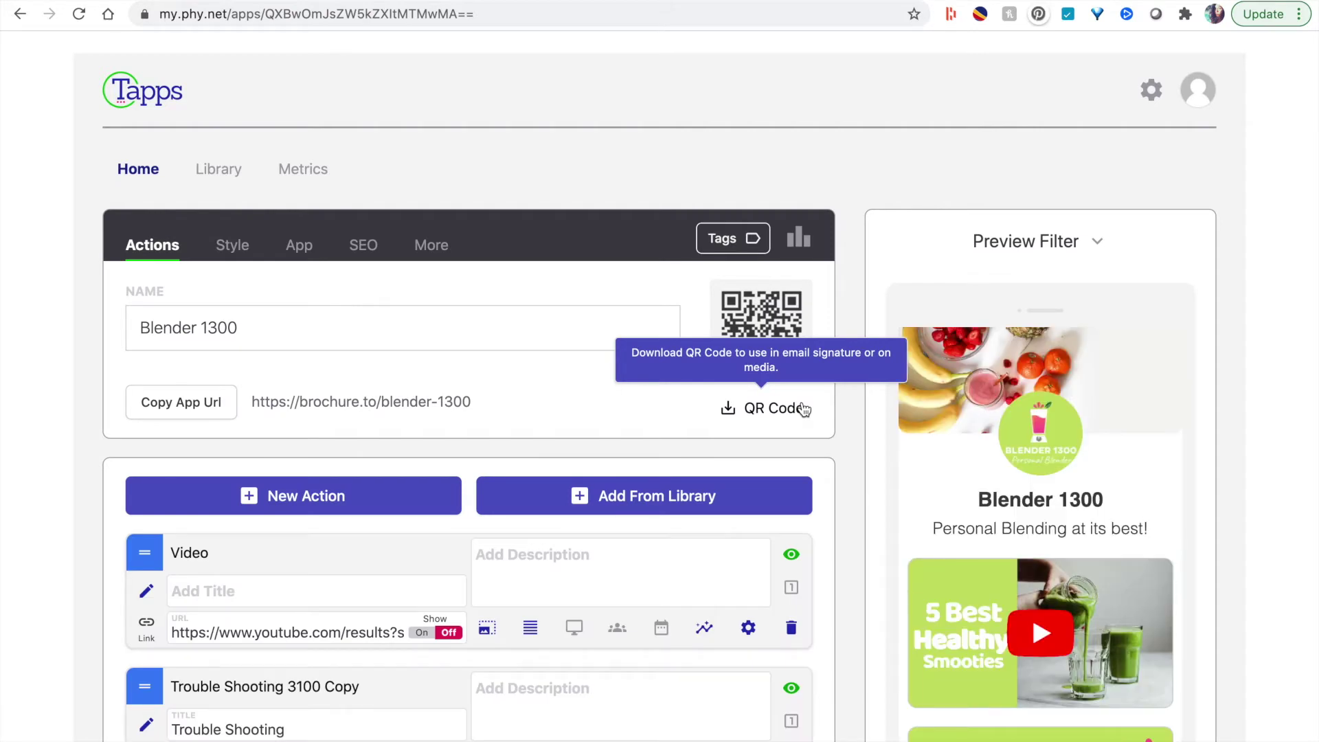
Step: Start a new Link action in the Blender 1300 app, review its settings, and cancel it
scroll(838, 406, "down", 3)
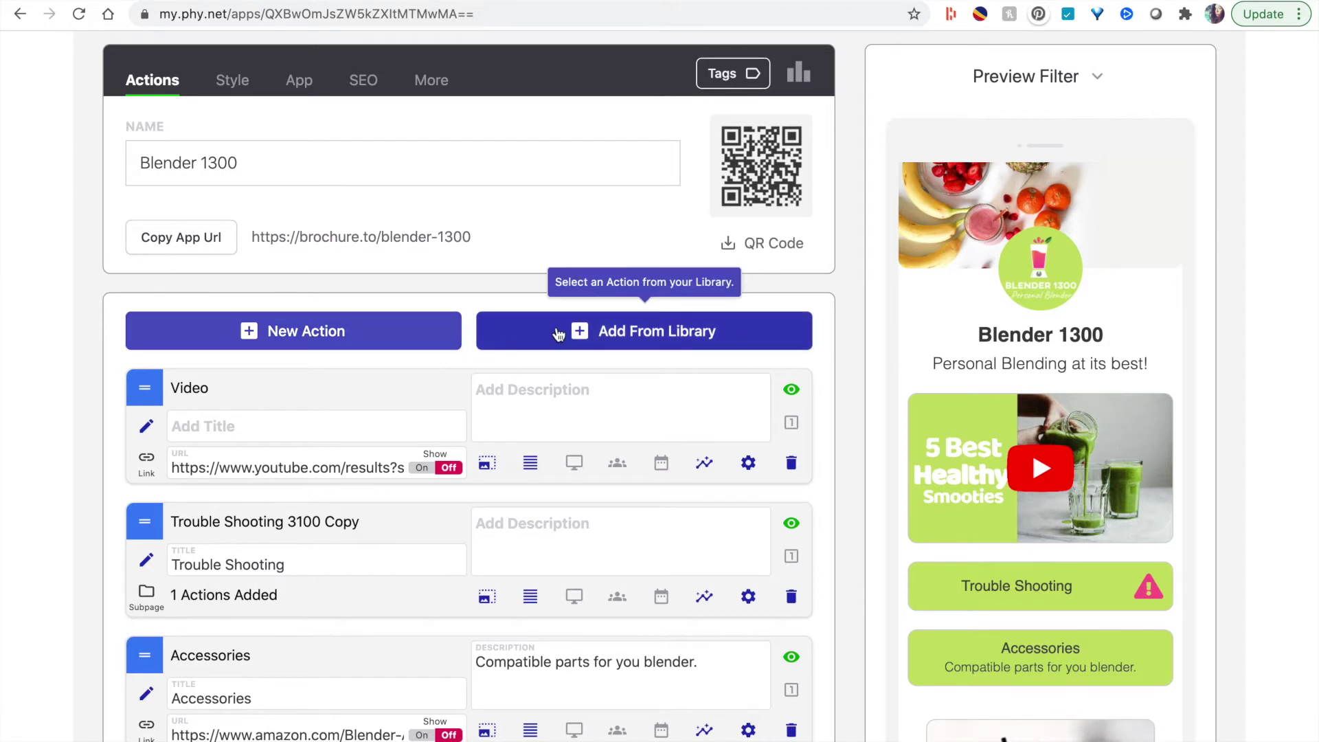
left_click(415, 341)
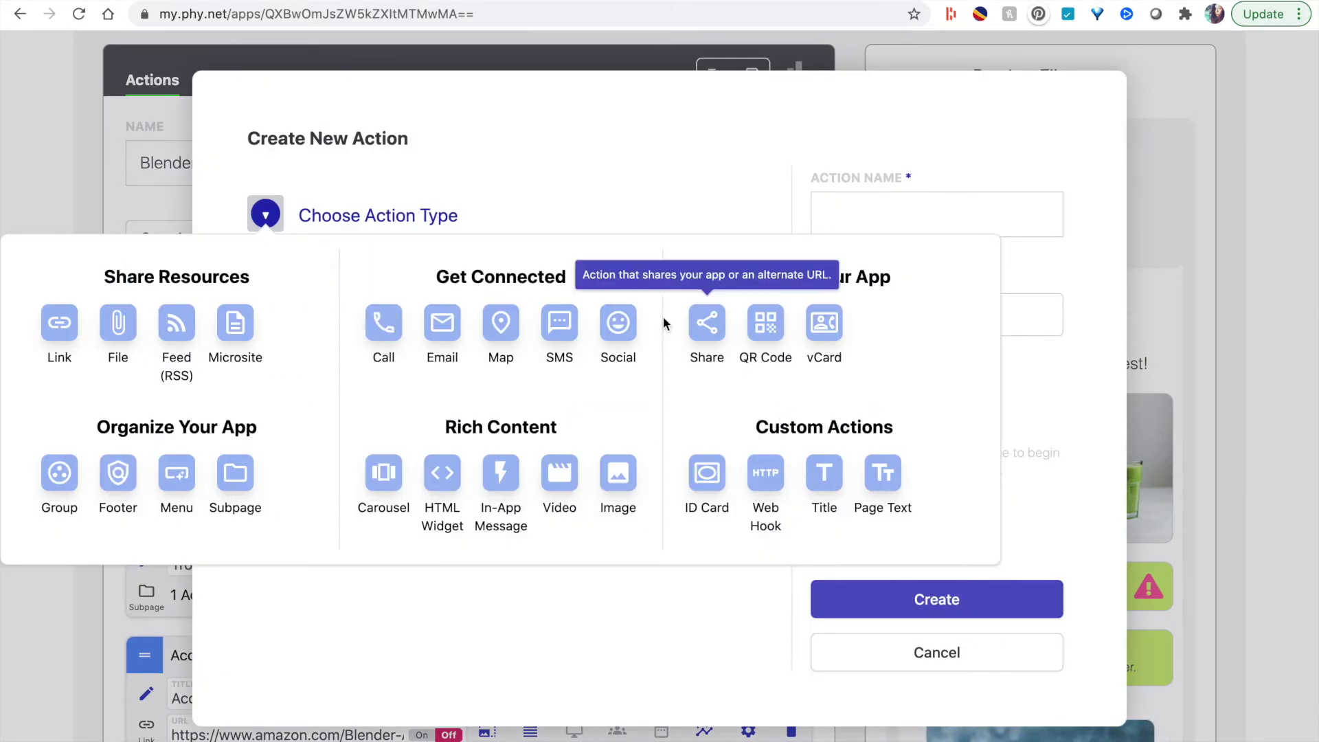
left_click(61, 328)
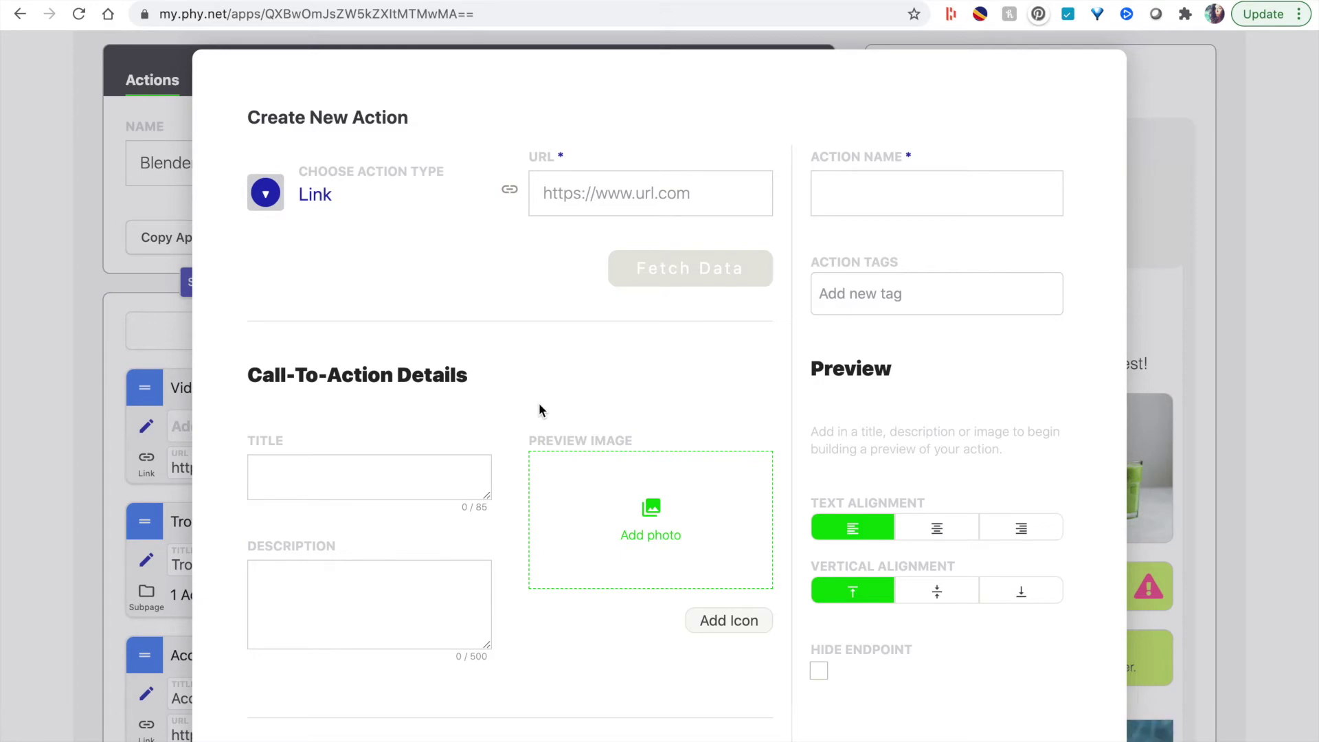
scroll(539, 410, "down", 3)
scroll(538, 410, "down", 1)
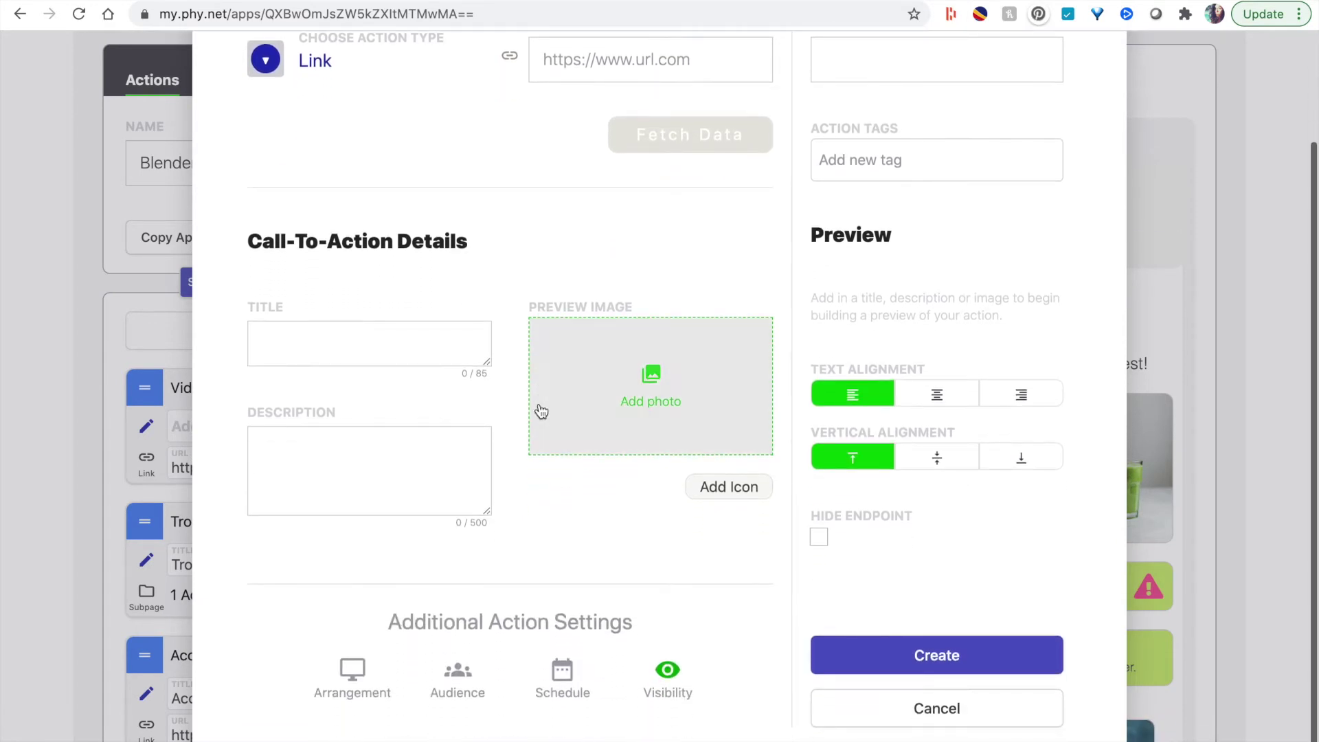
left_click(935, 711)
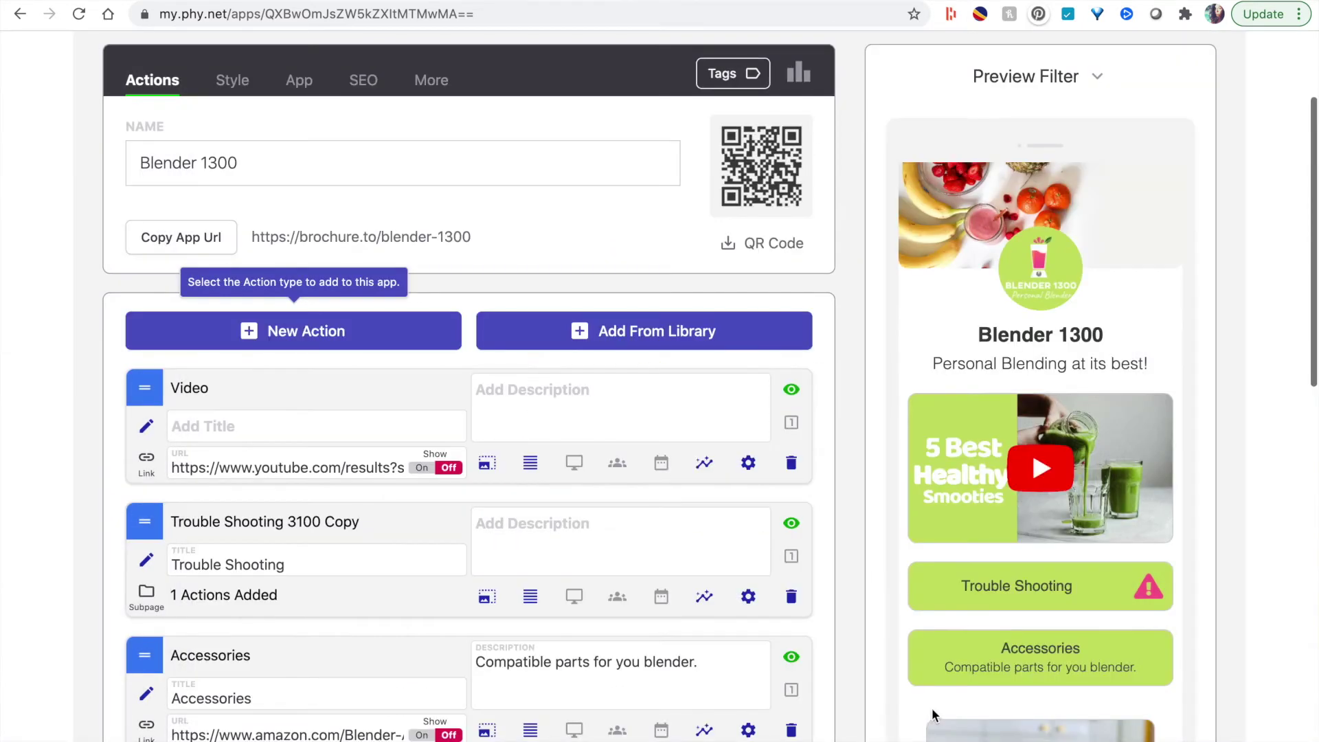
Step: Try moving the Trouble Shooting 3100 Copy action above the Video action and toggling its visibility
scroll(830, 370, "down", 5)
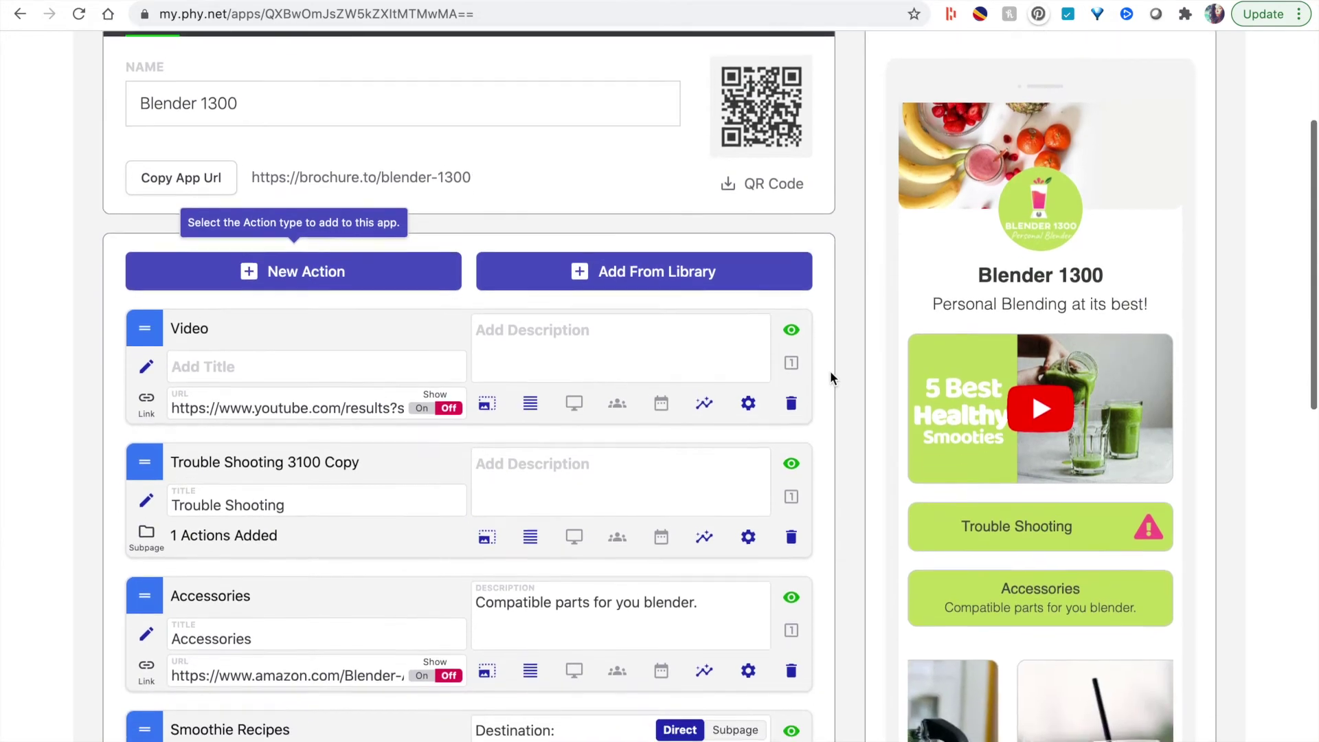
scroll(830, 370, "down", 1)
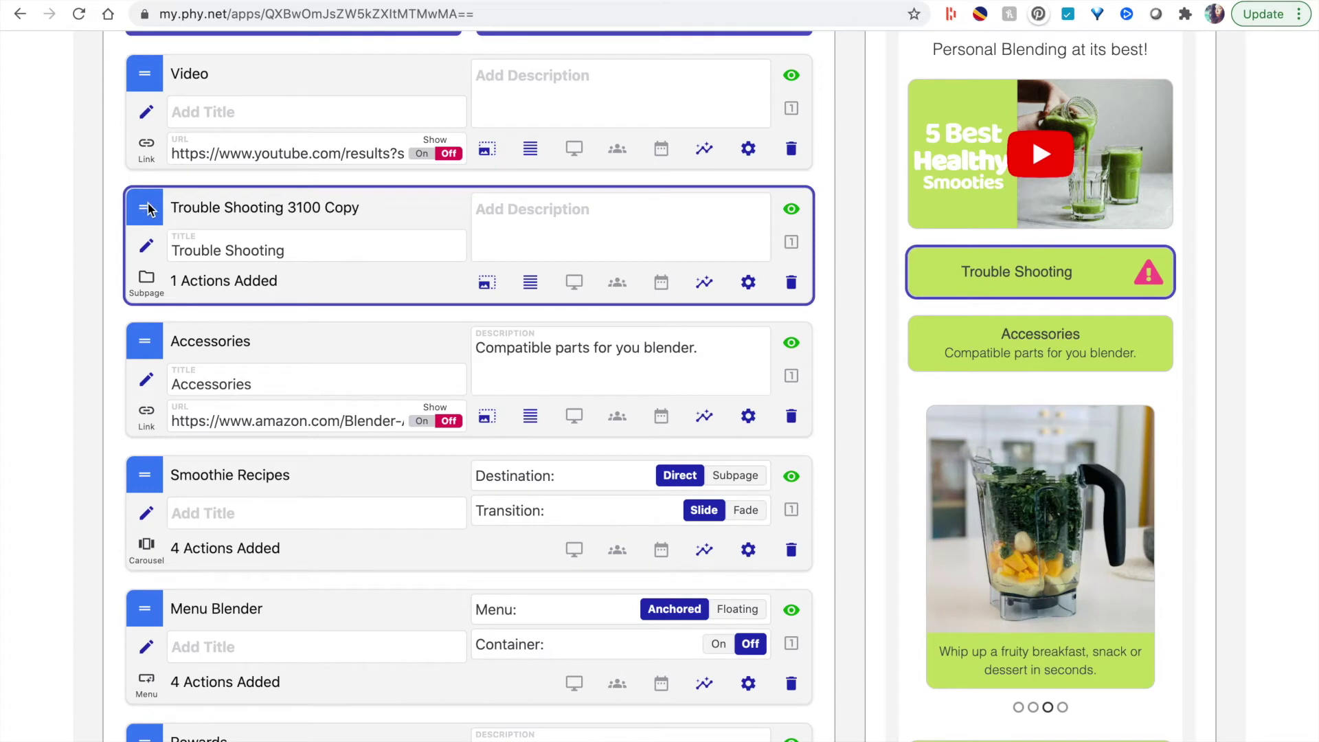
left_click_drag(144, 207, 144, 56)
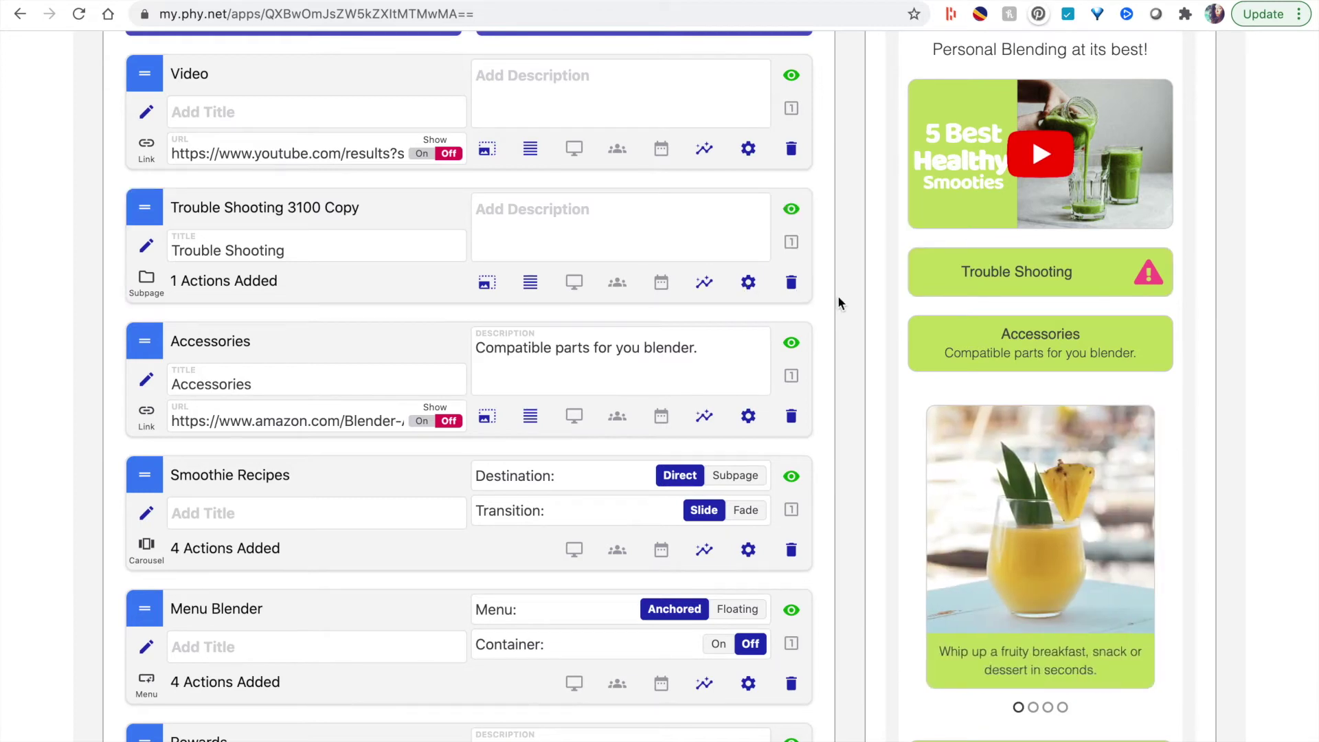
mouse_move(794, 242)
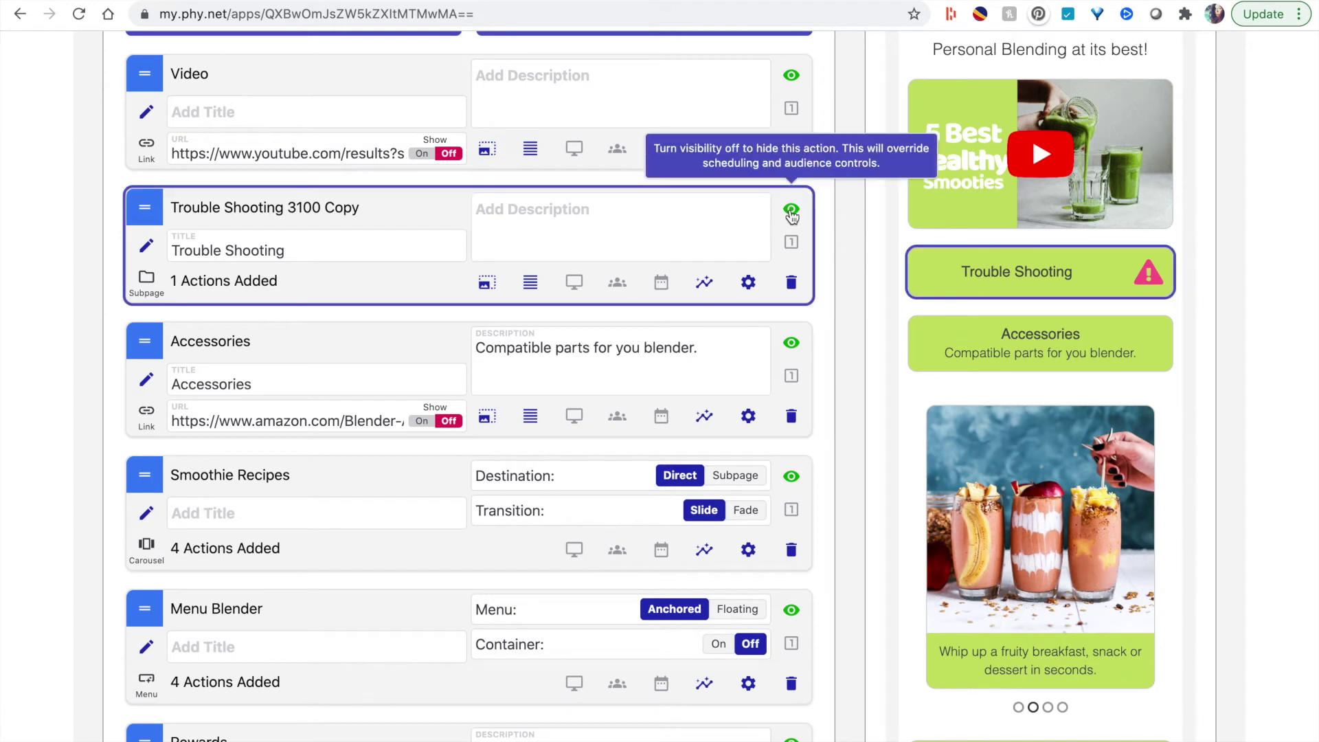
left_click(792, 210)
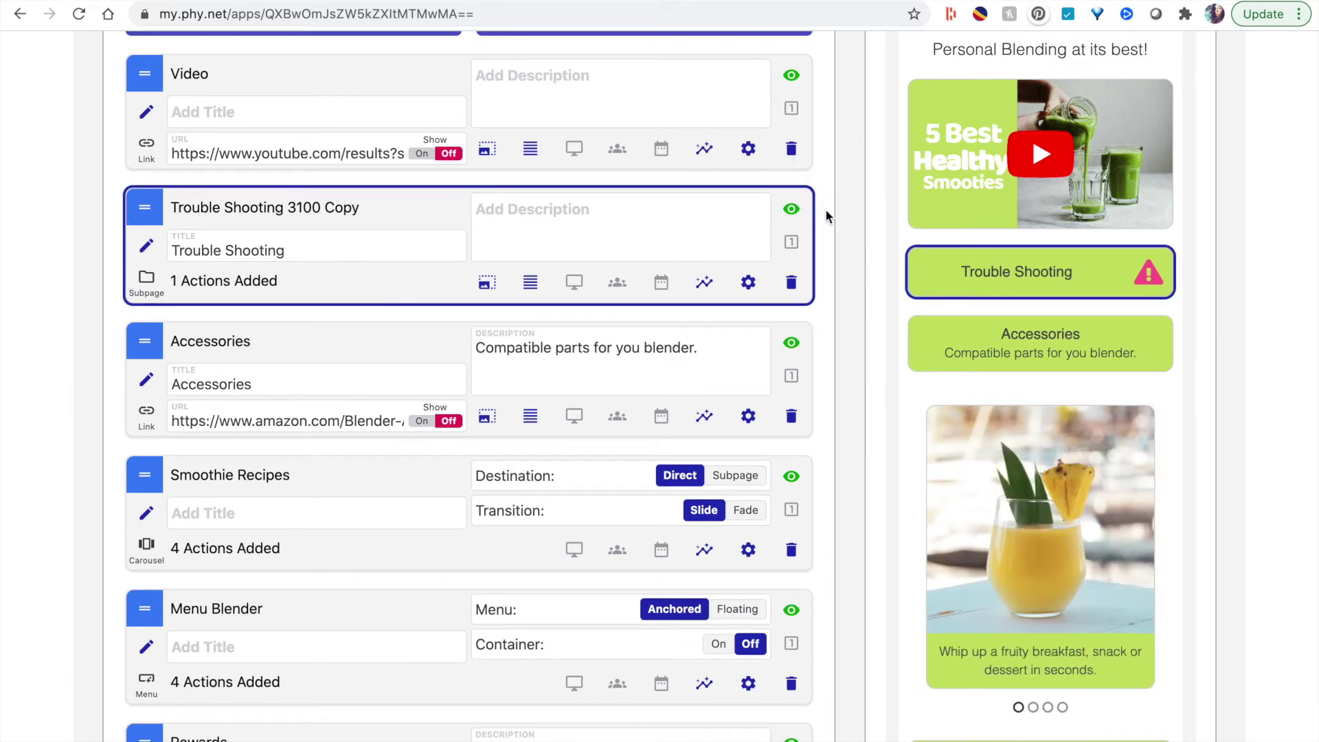
Step: Review the app's Style settings, including page images, profile text and the preset themes, and close the theme chooser without picking one
scroll(826, 215, "up", 3)
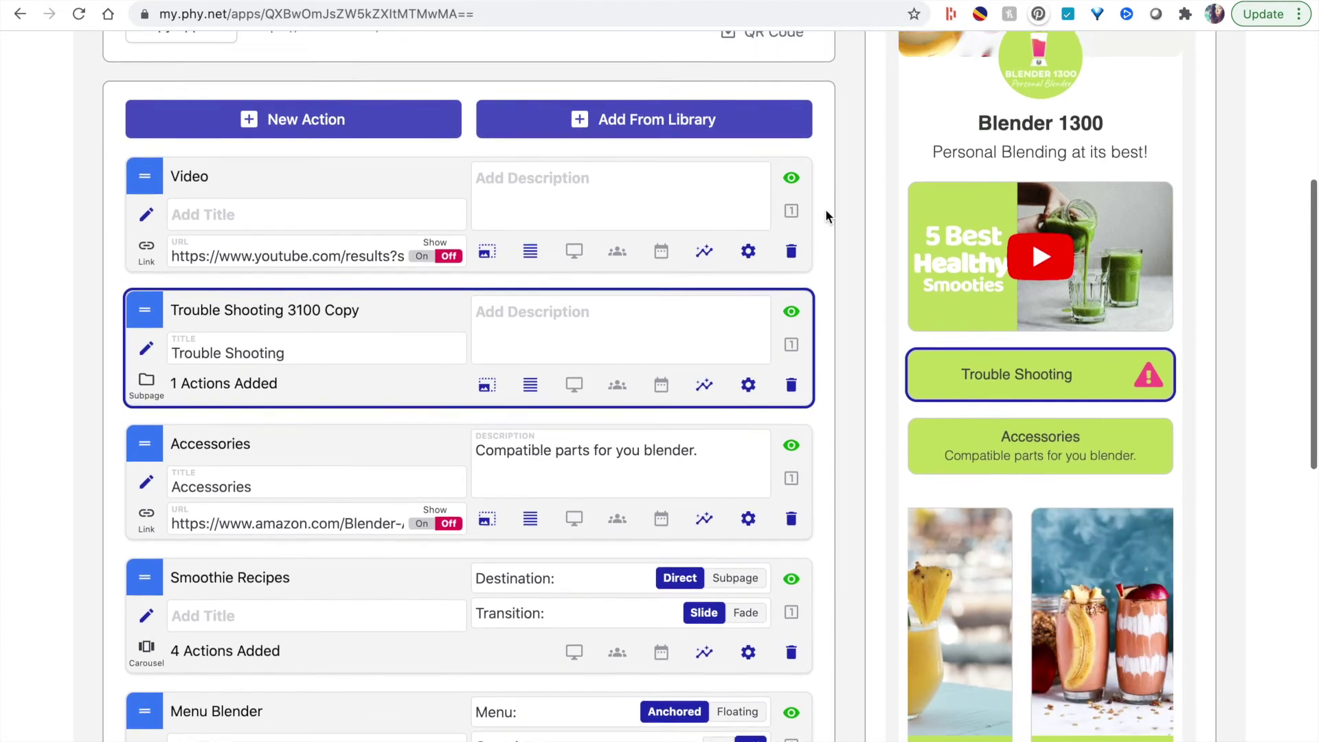
scroll(826, 214, "up", 6)
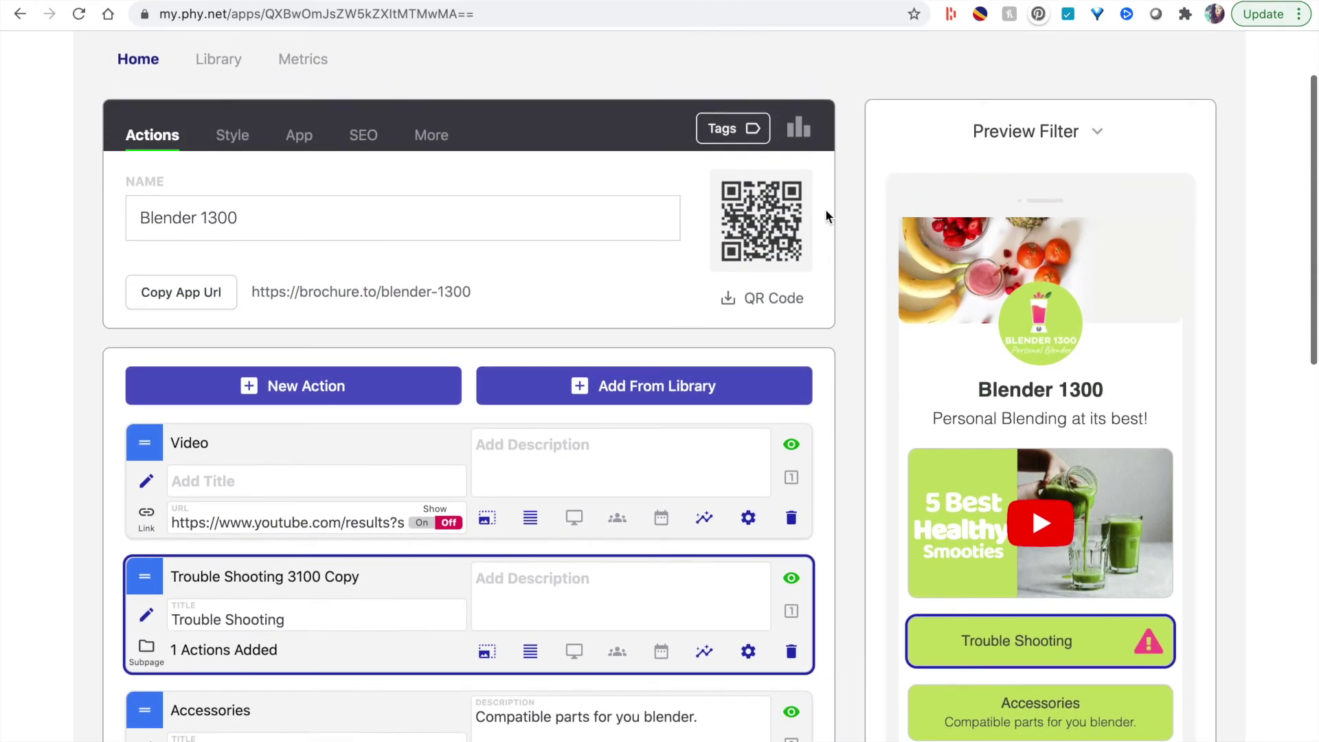
scroll(826, 210, "up", 2)
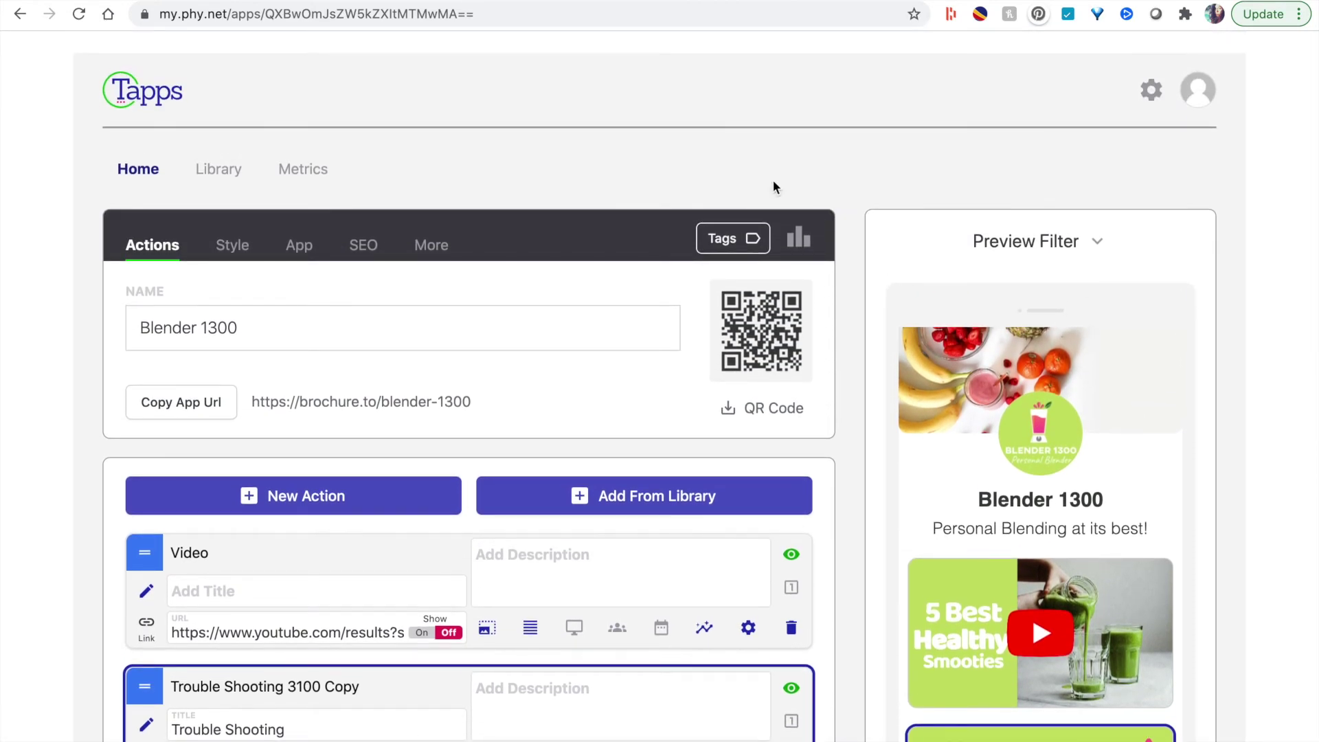
scroll(663, 137, "down", 3)
scroll(663, 138, "down", 1)
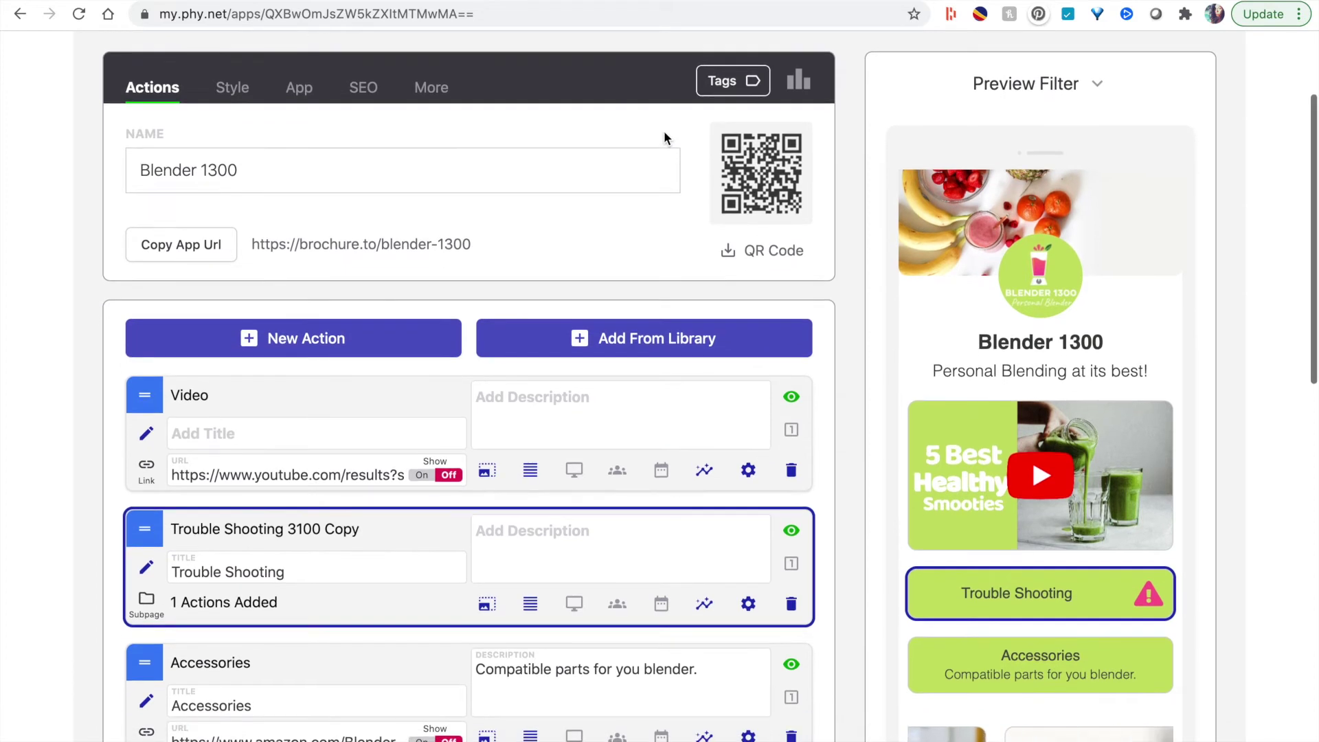
left_click(238, 101)
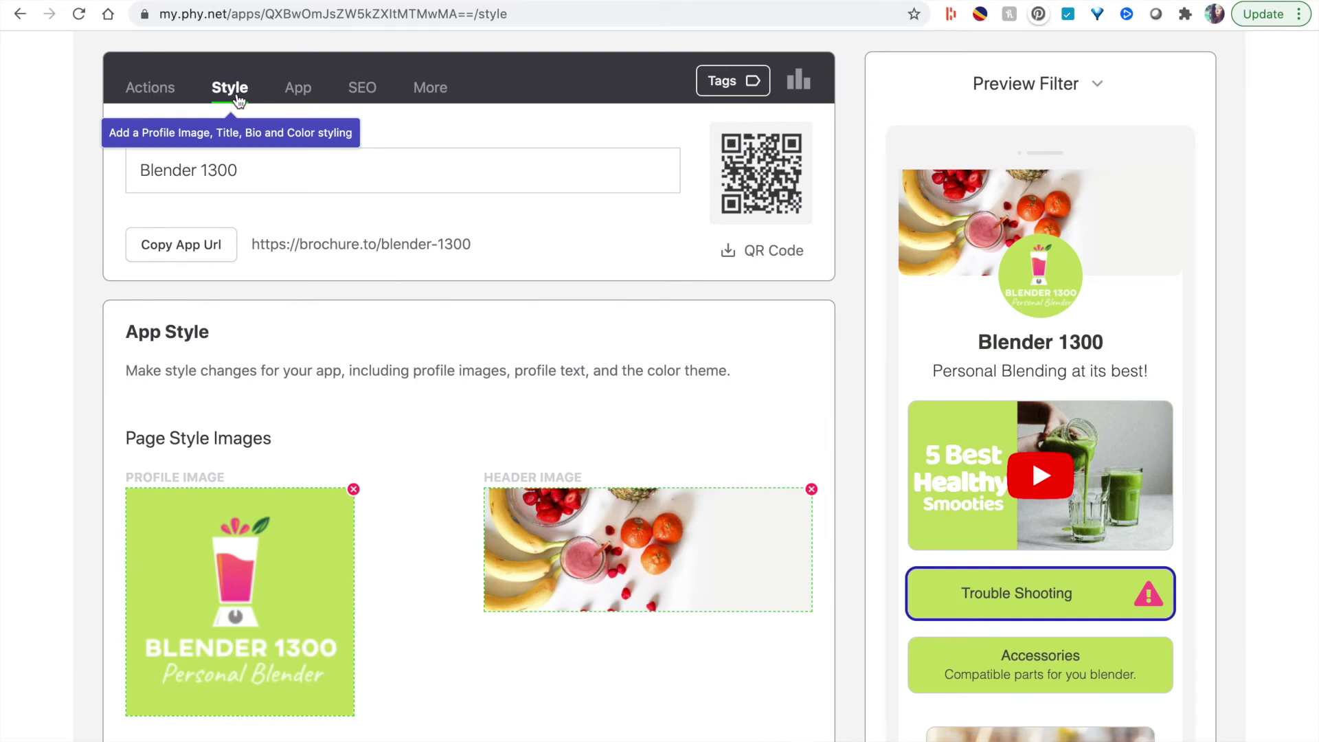
scroll(222, 371, "down", 1)
scroll(222, 388, "down", 5)
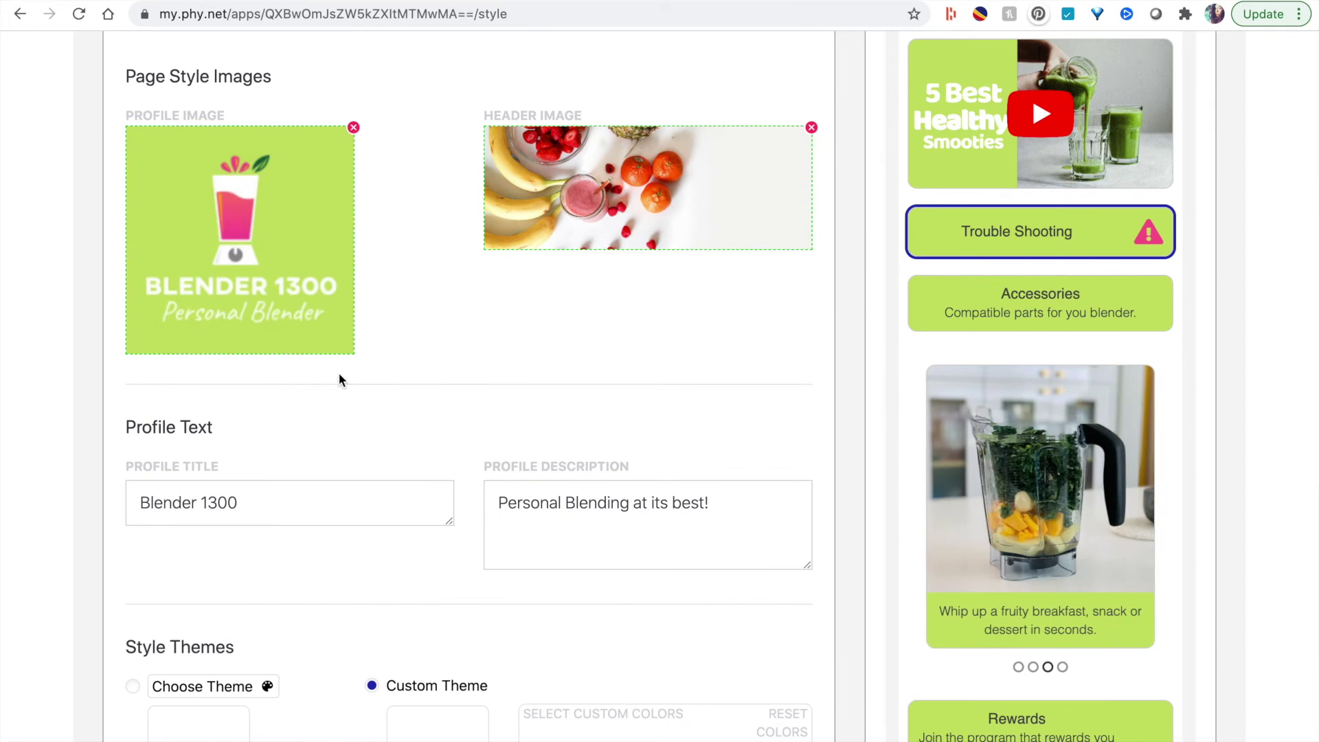
scroll(339, 380, "down", 5)
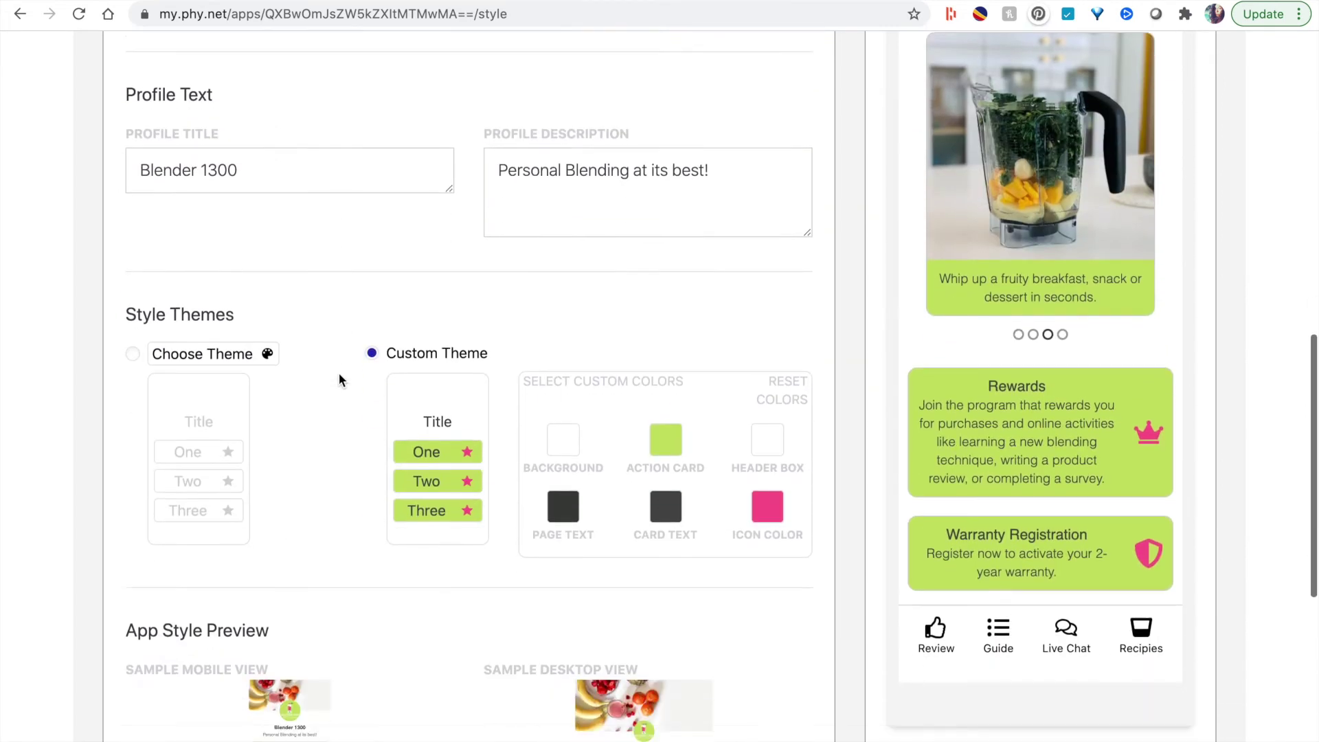
left_click(133, 339)
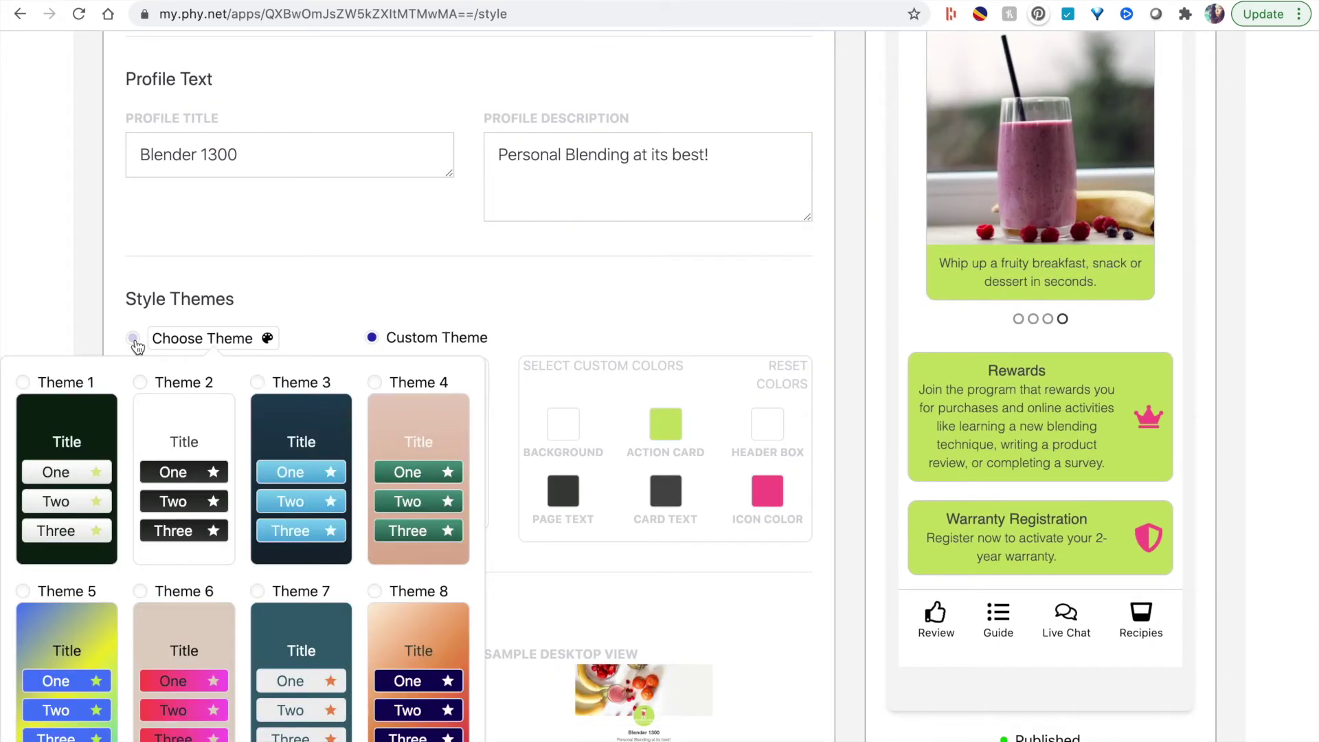
left_click(311, 301)
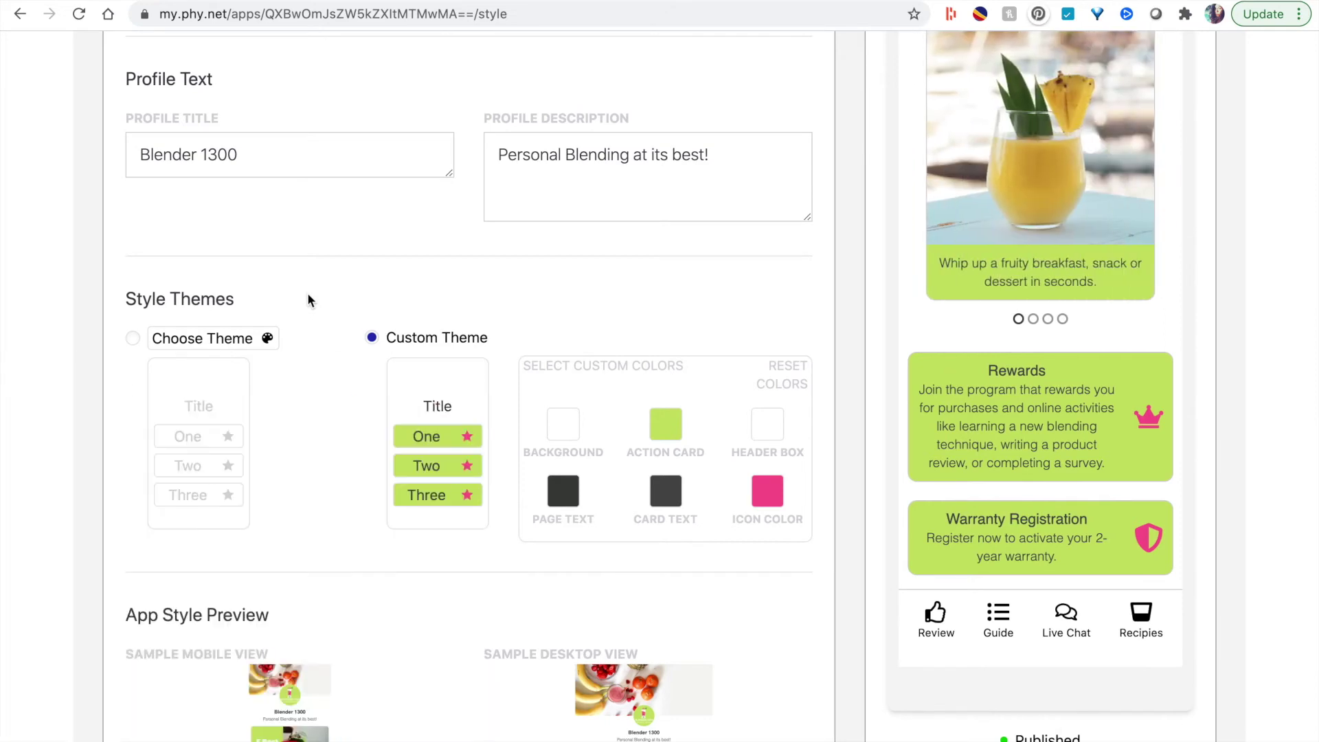
Step: Examine the custom theme colors and the sample mobile and desktop style previews of the Blender 1300 app
scroll(329, 398, "down", 5)
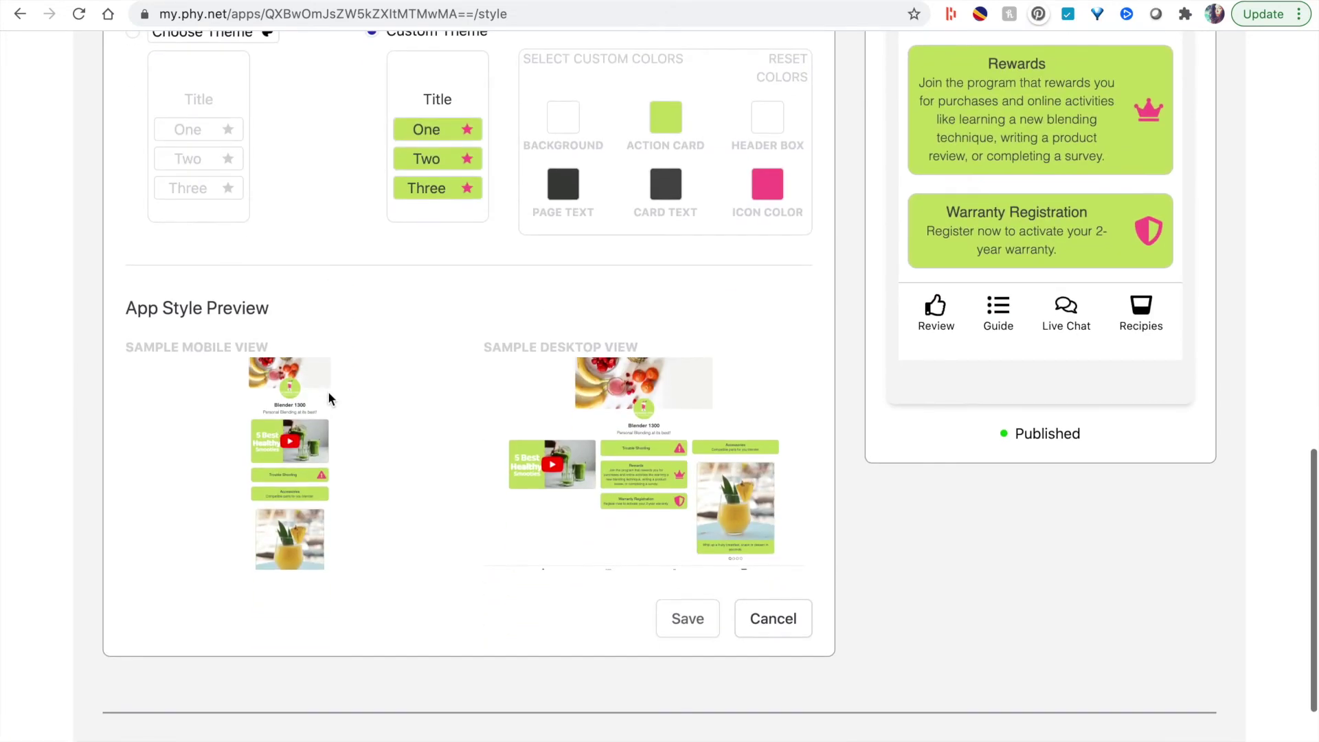
scroll(329, 398, "up", 15)
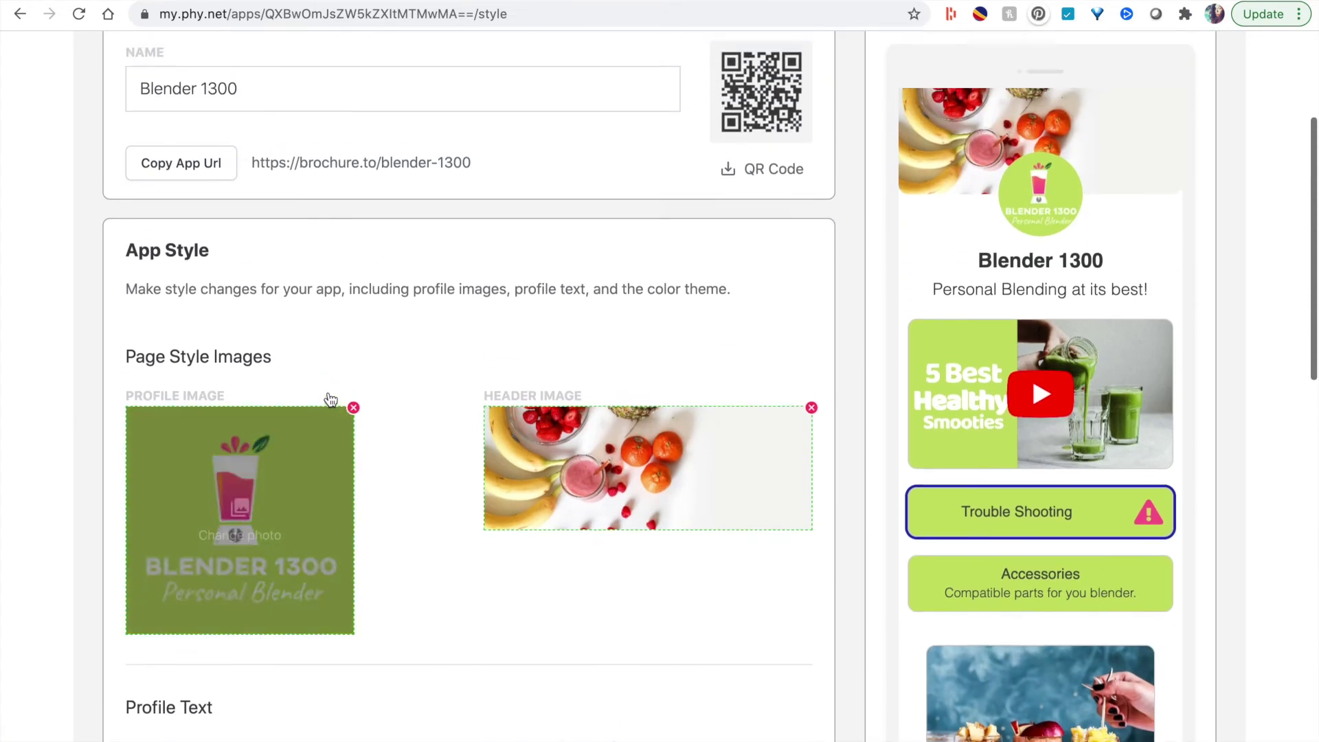
scroll(329, 395, "up", 1)
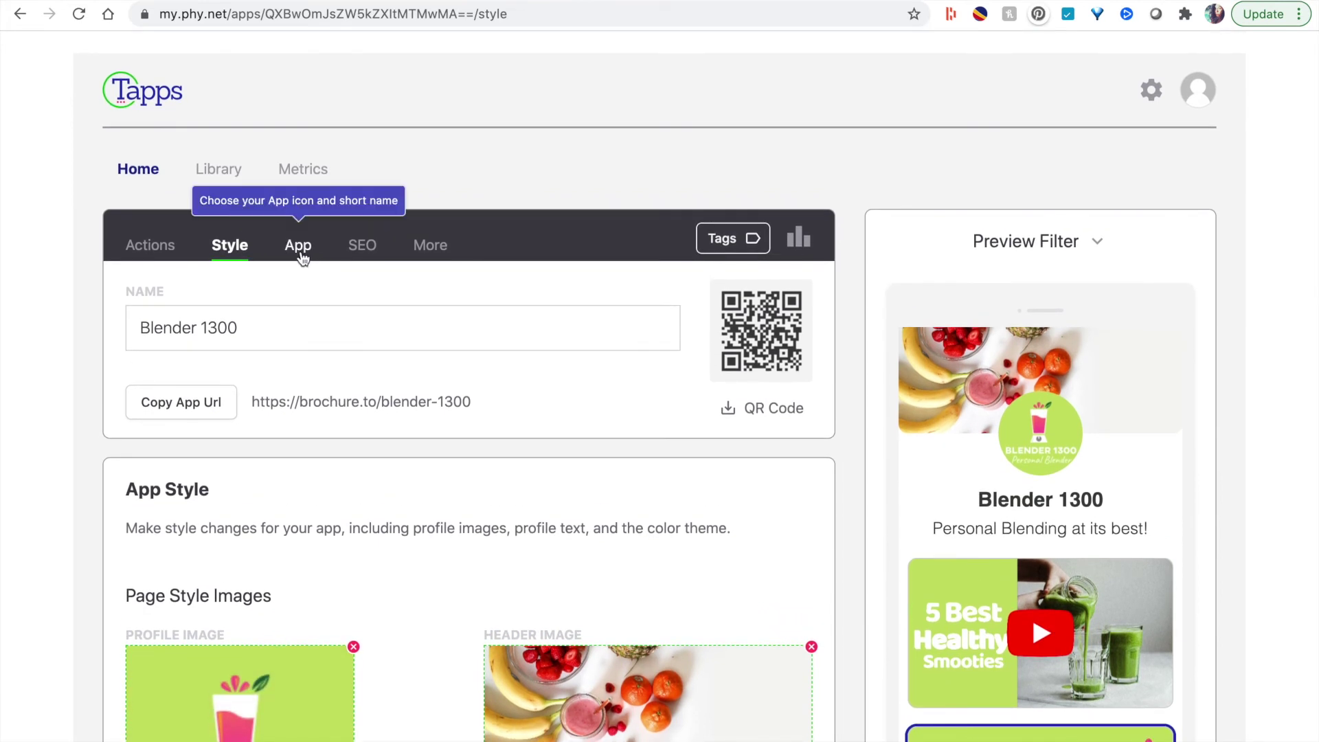
Step: Review the Progressive Web App settings, including app name, icon source, splash screen background color and install prompt options
left_click(298, 249)
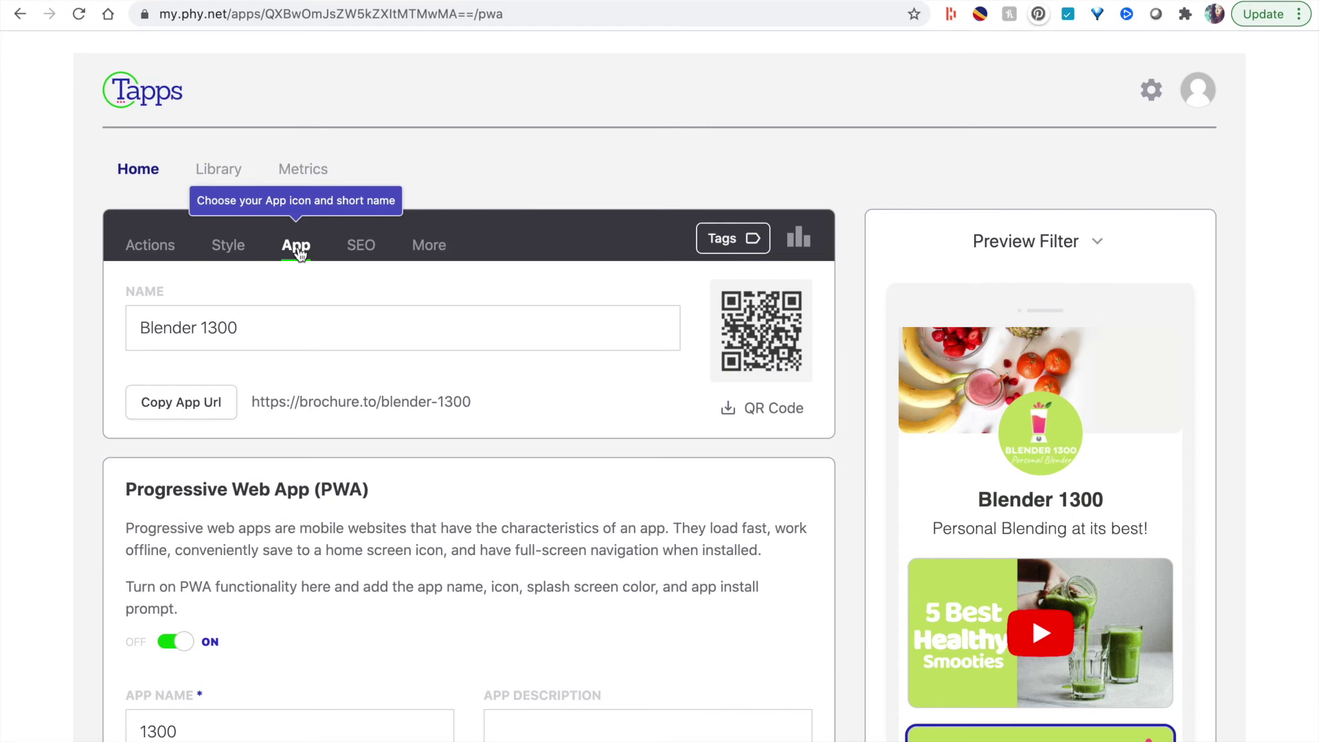
scroll(299, 254, "down", 3)
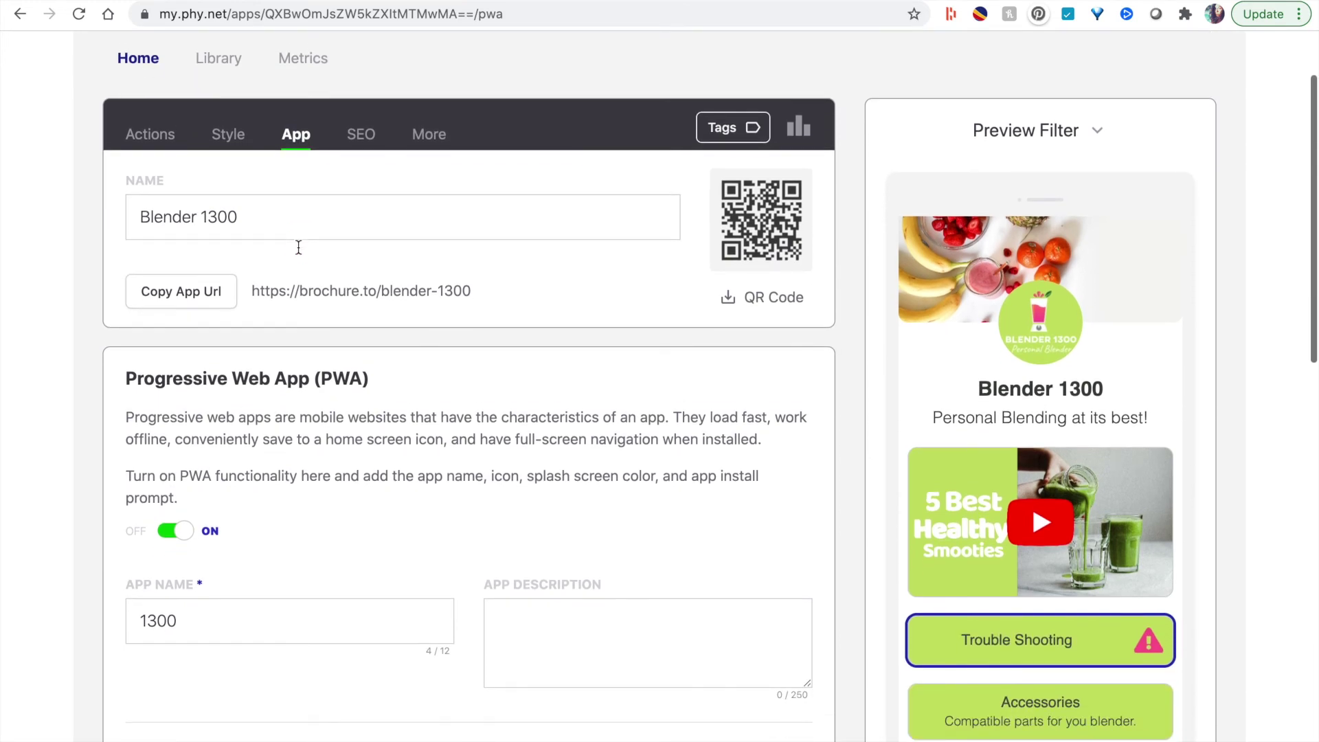
scroll(299, 248, "down", 8)
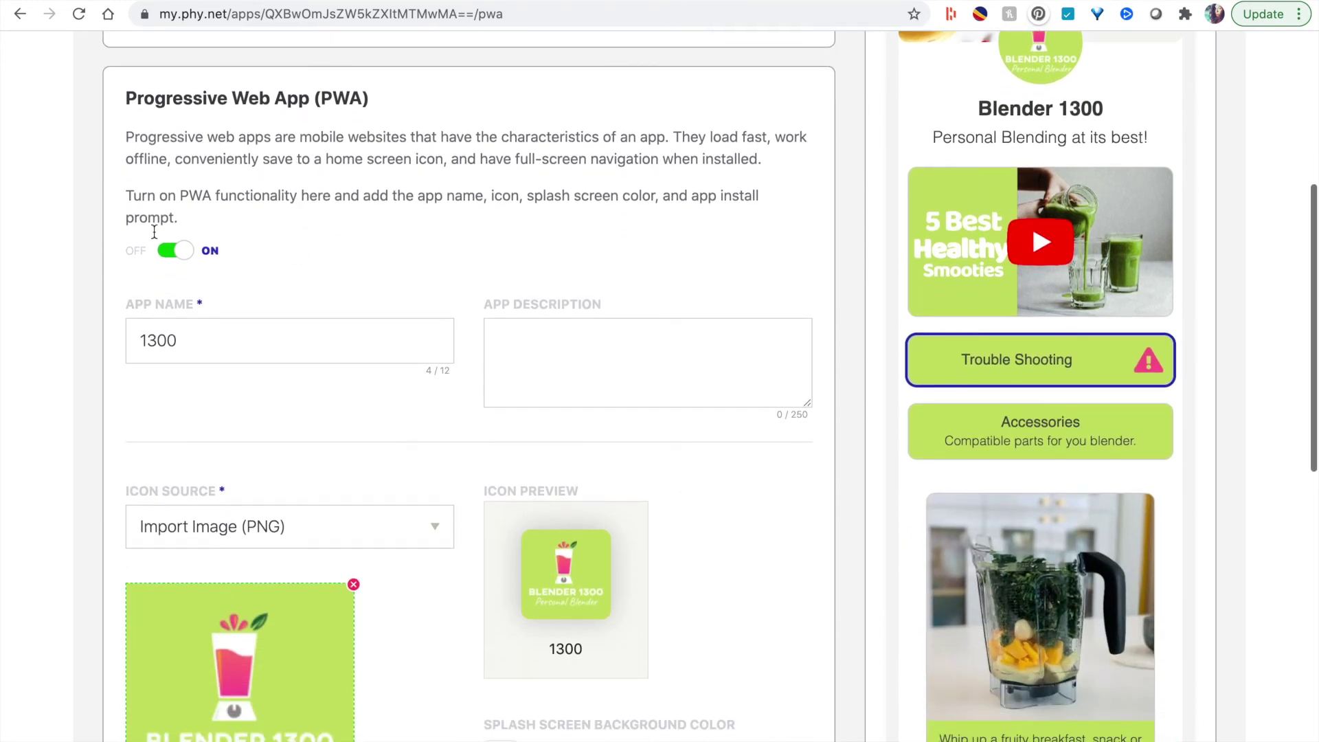
scroll(322, 248, "down", 4)
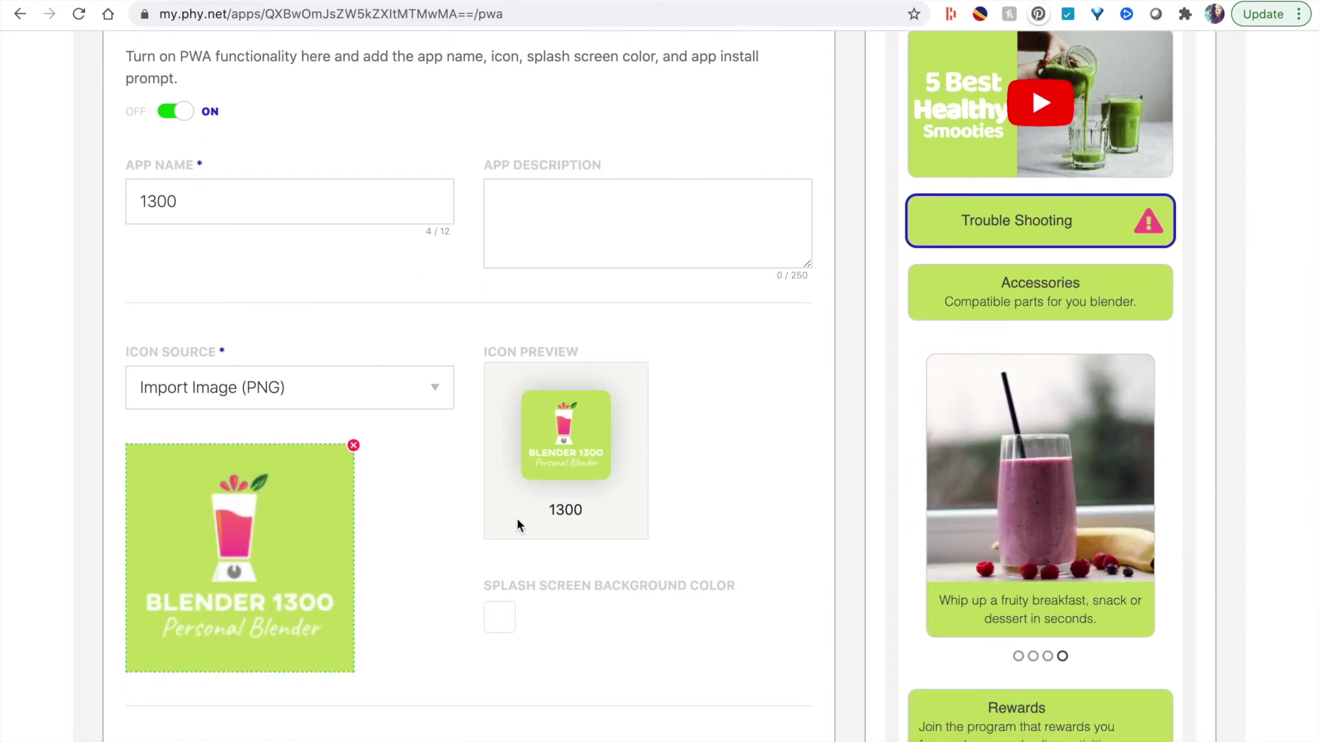
scroll(518, 520, "down", 2)
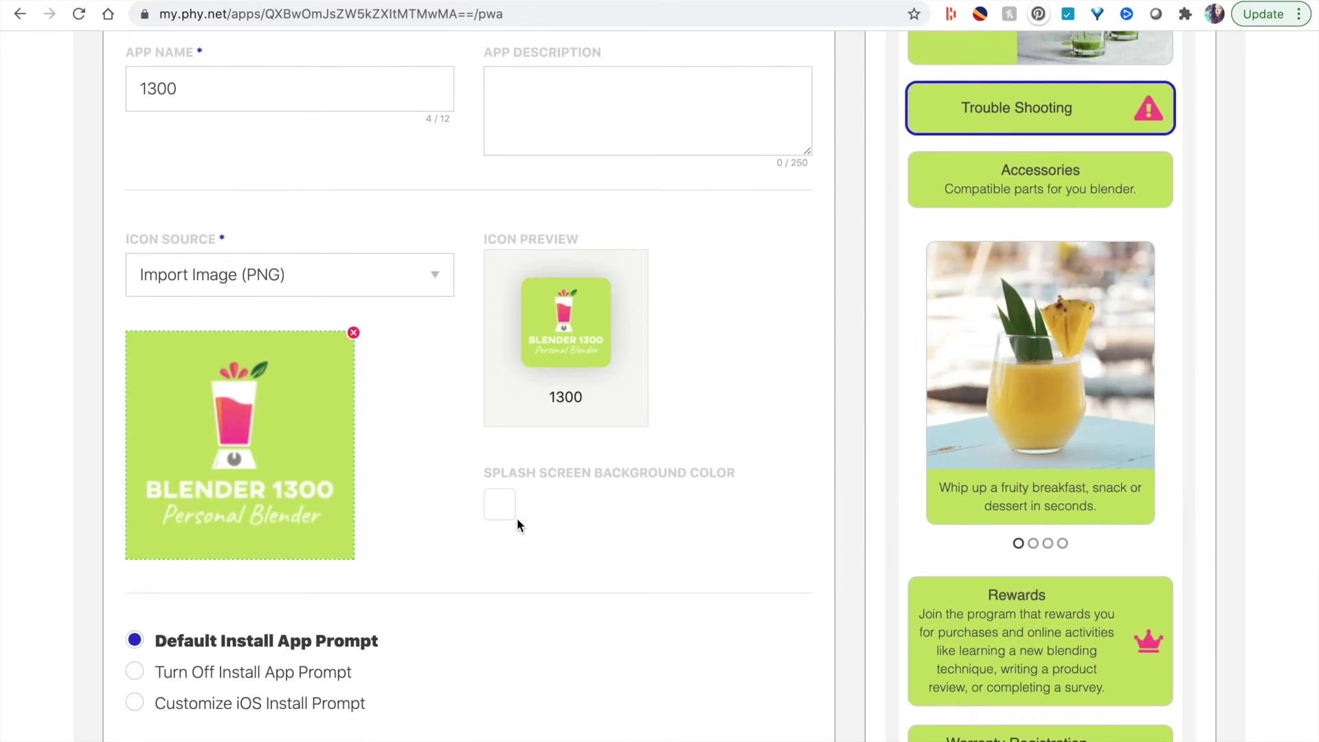
scroll(517, 517, "up", 10)
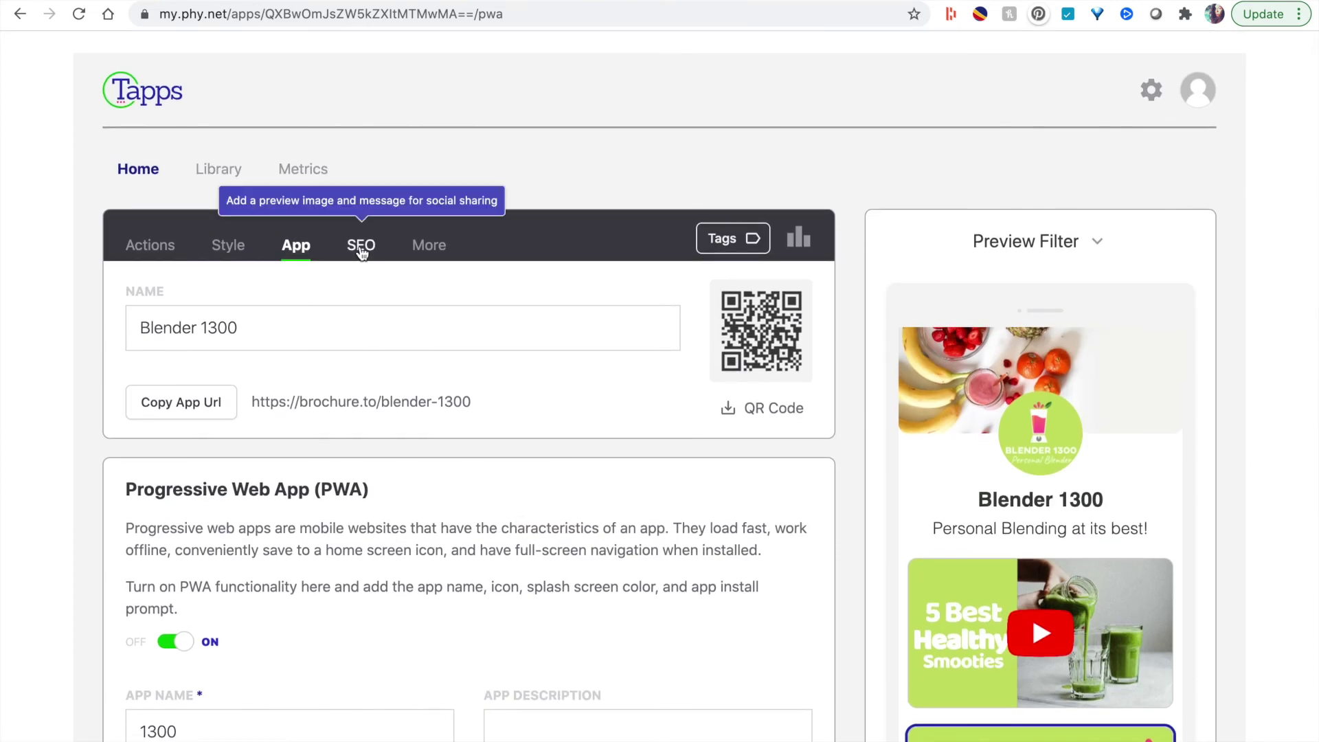
Step: Review the SEO and social preview settings, including page title, meta description, favicon, preview image and JSON+LD
left_click(361, 249)
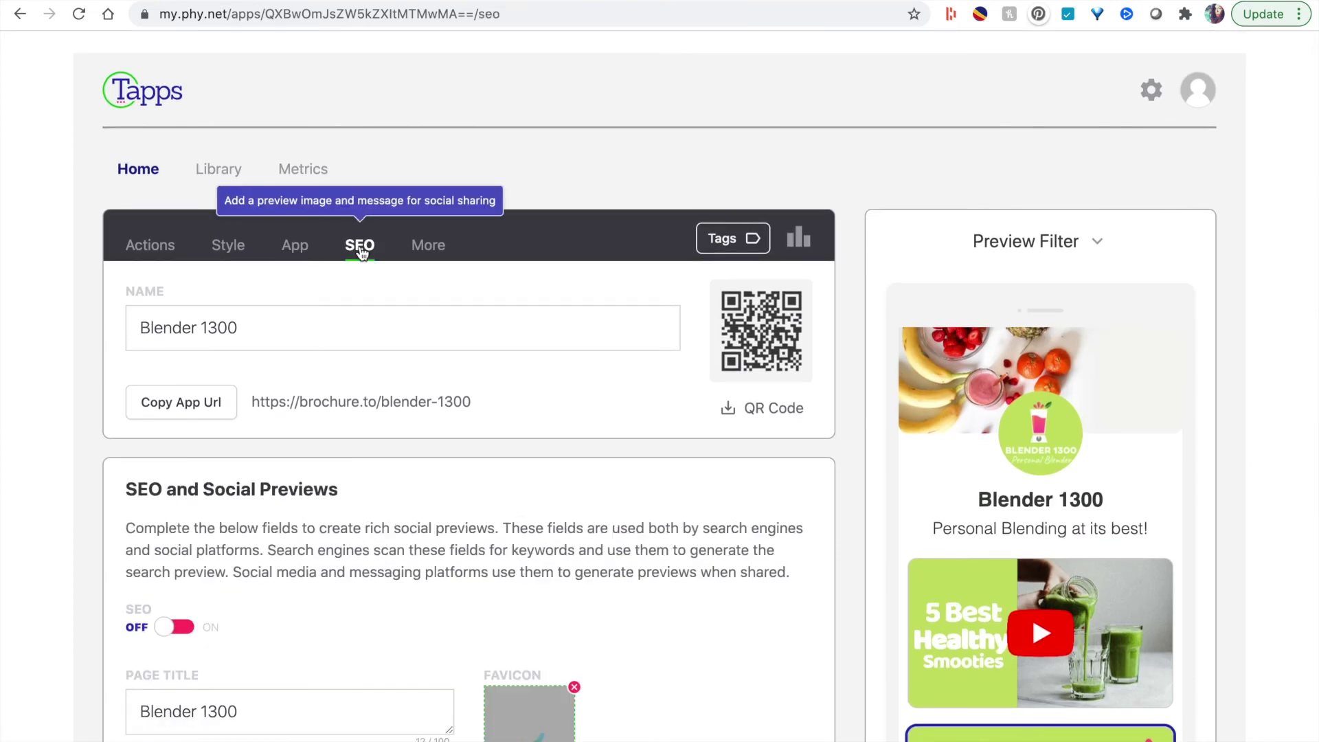
scroll(634, 294, "down", 5)
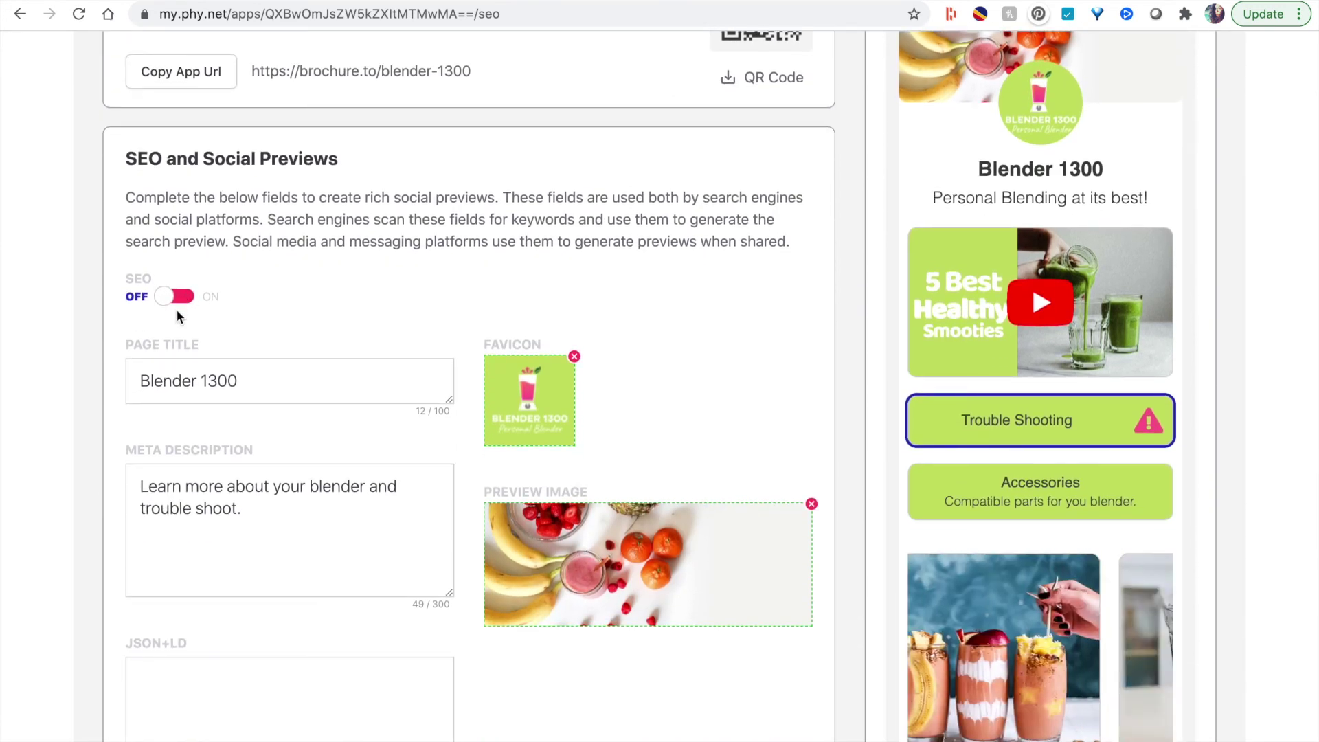
scroll(330, 323, "down", 3)
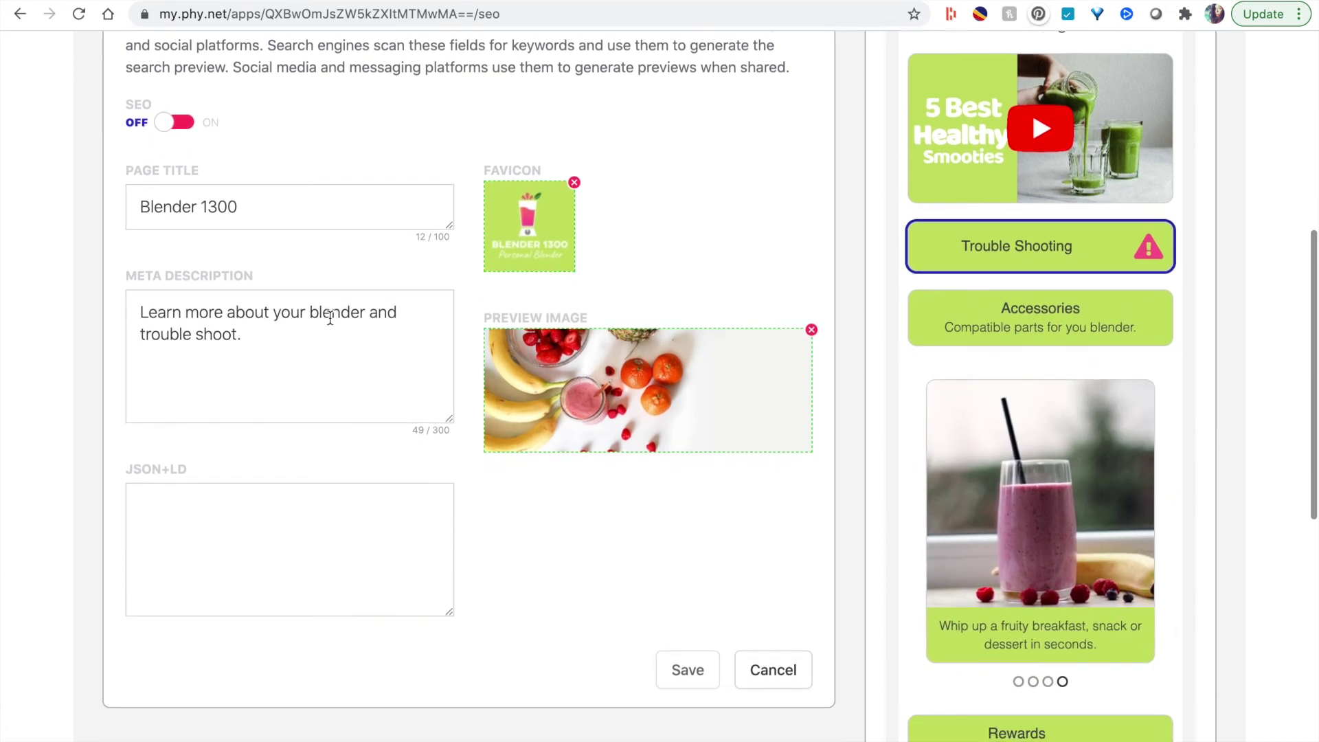
scroll(330, 319, "up", 1)
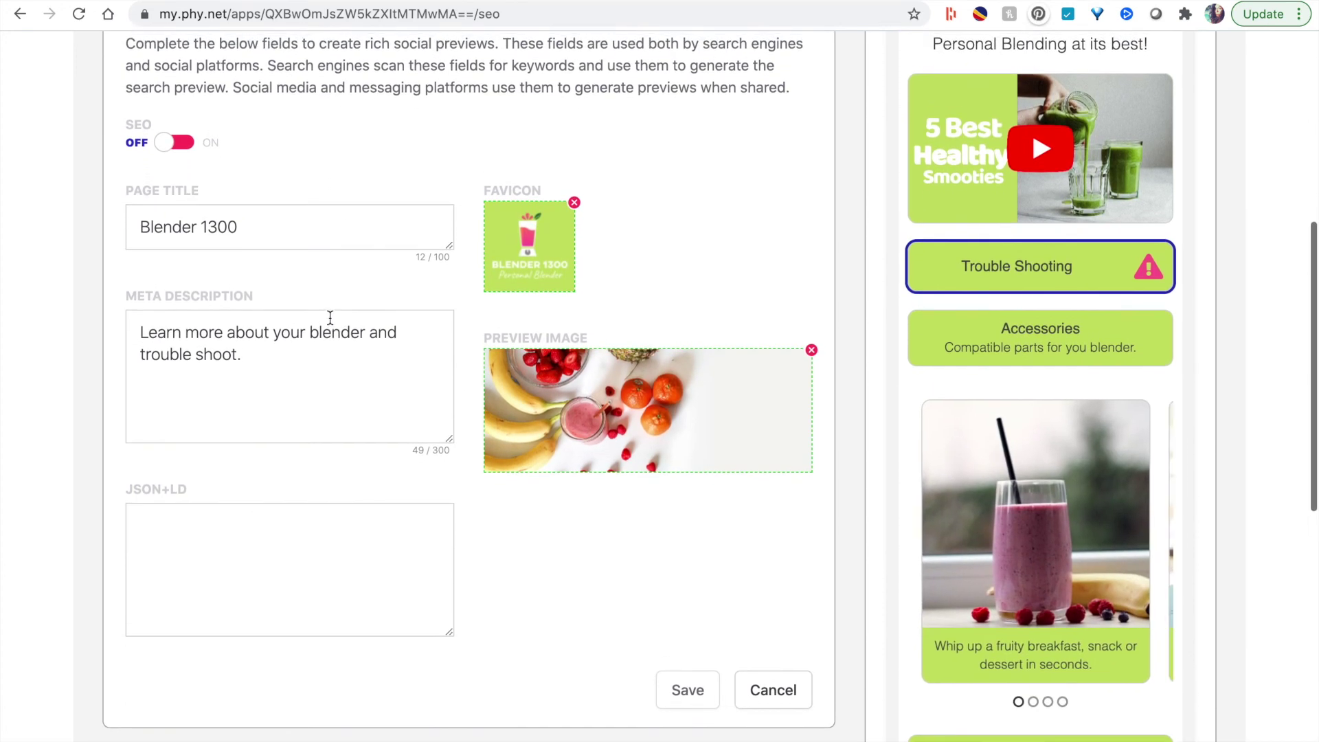
scroll(330, 323, "up", 8)
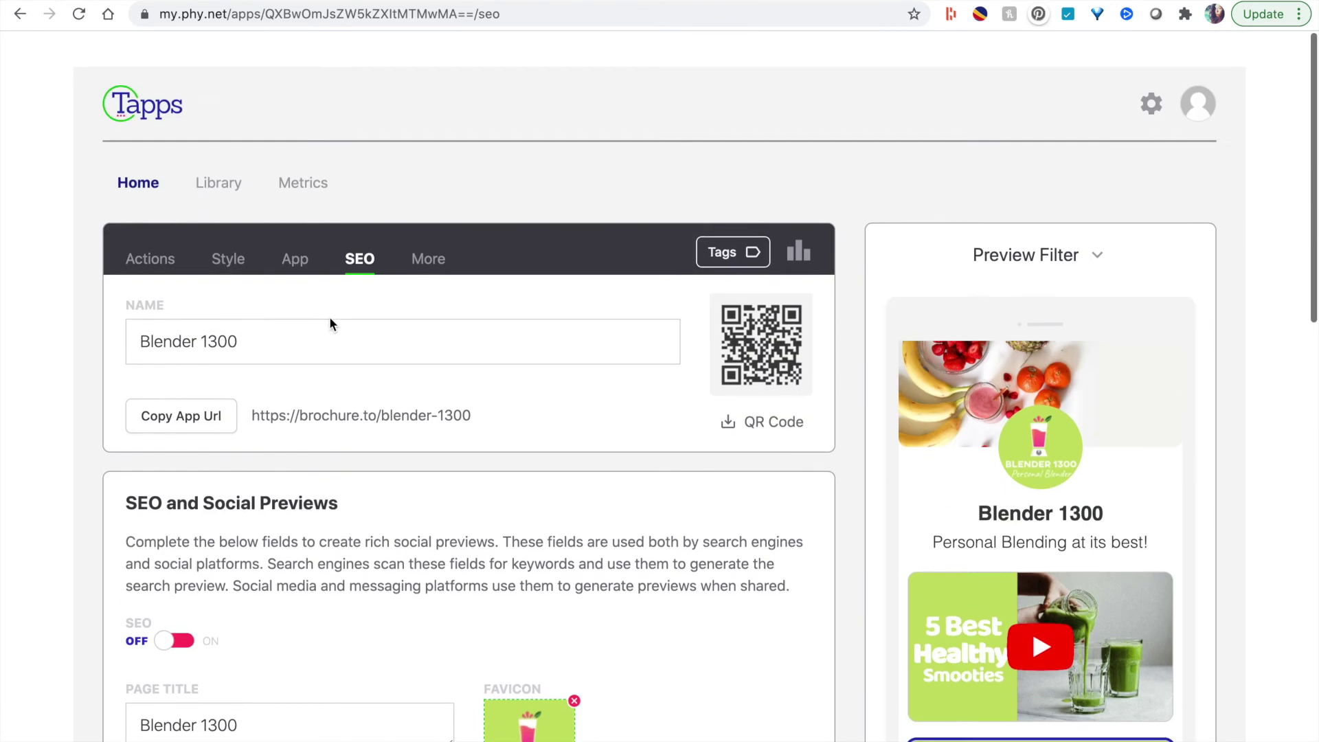
Step: View the additional app options for push, clone and remove without choosing one, and open the app's tag entry
left_click(428, 246)
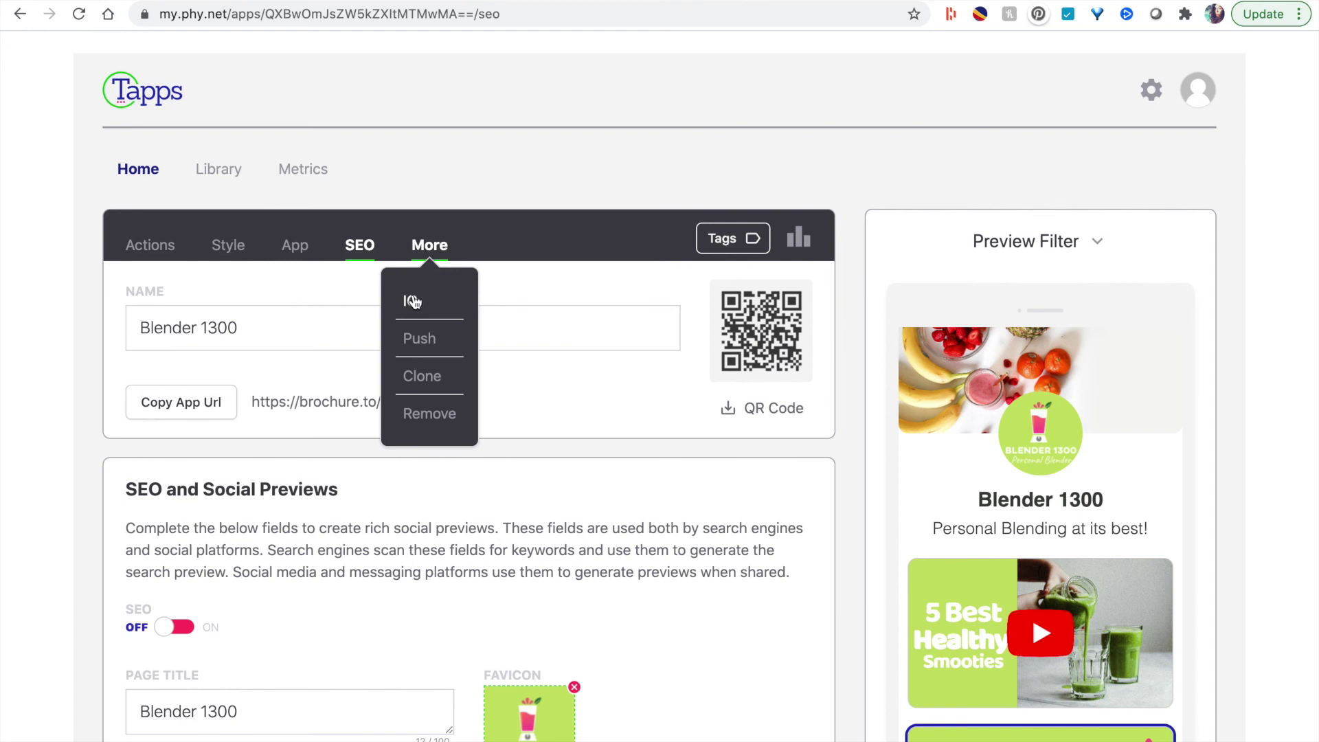
left_click(586, 360)
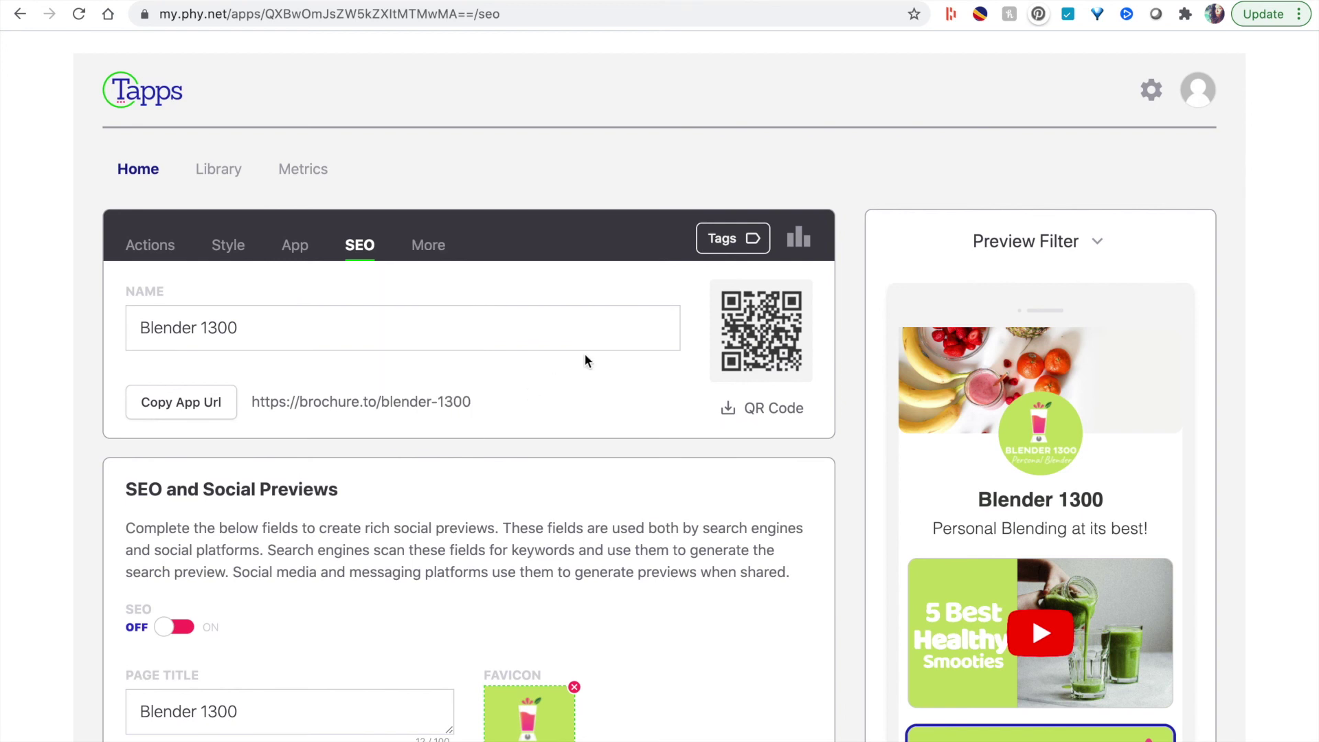
left_click(743, 242)
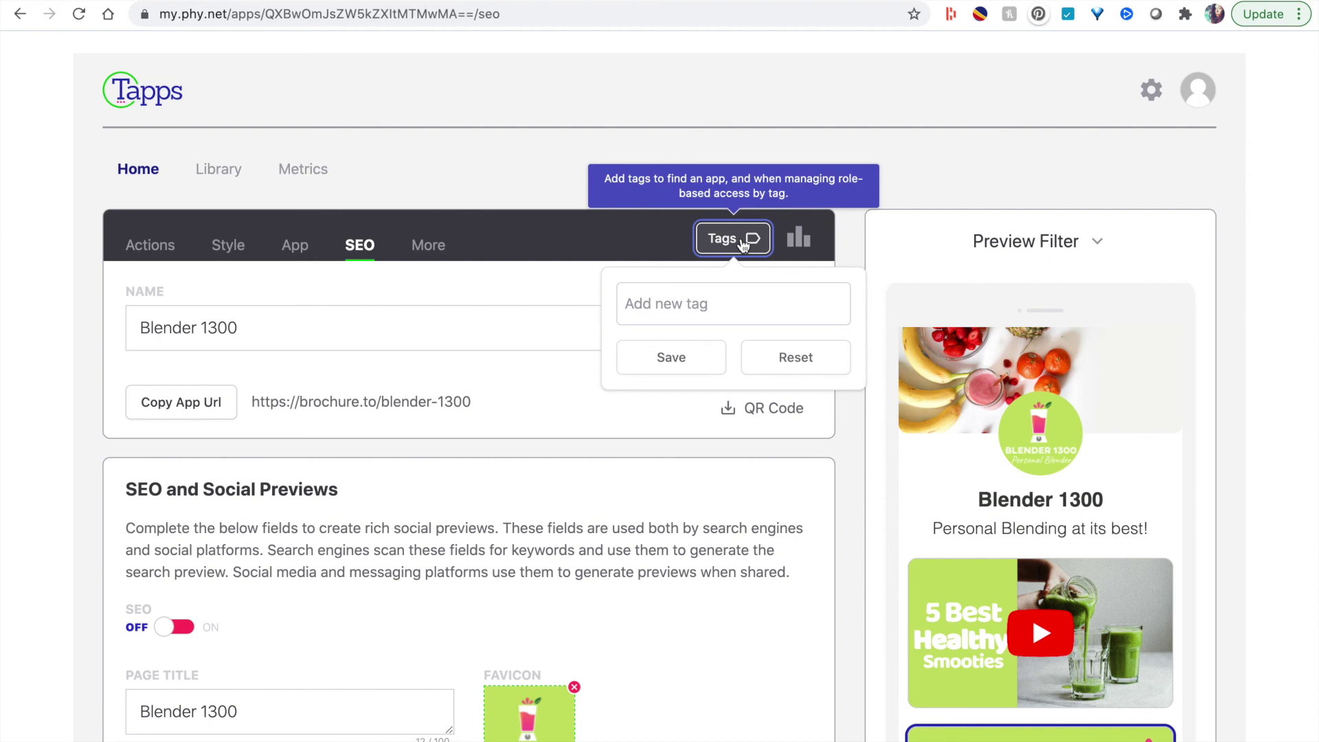
Step: Review the Blender 1300 app's own metrics, including 30-day activity and unique visitors, and return to its actions list
left_click(797, 241)
scroll(794, 246, "down", 10)
scroll(793, 244, "down", 3)
scroll(794, 244, "up", 15)
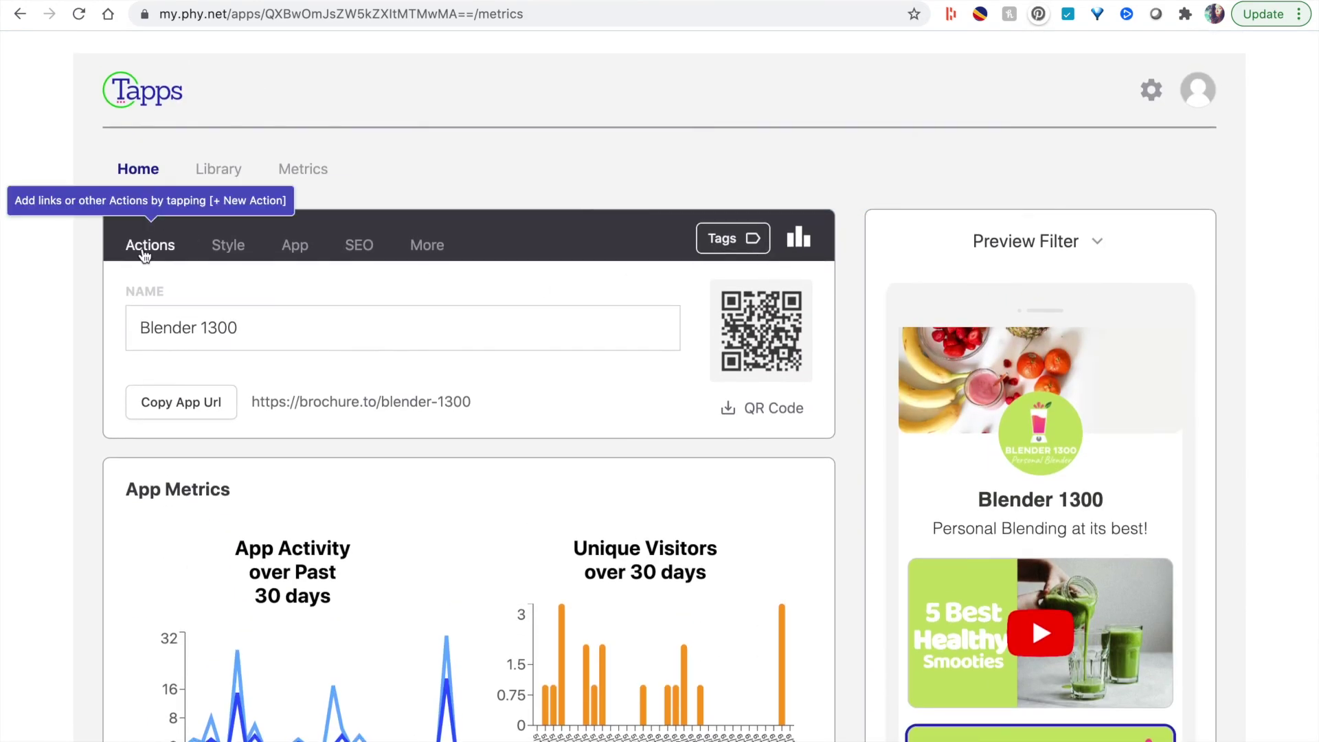
left_click(144, 252)
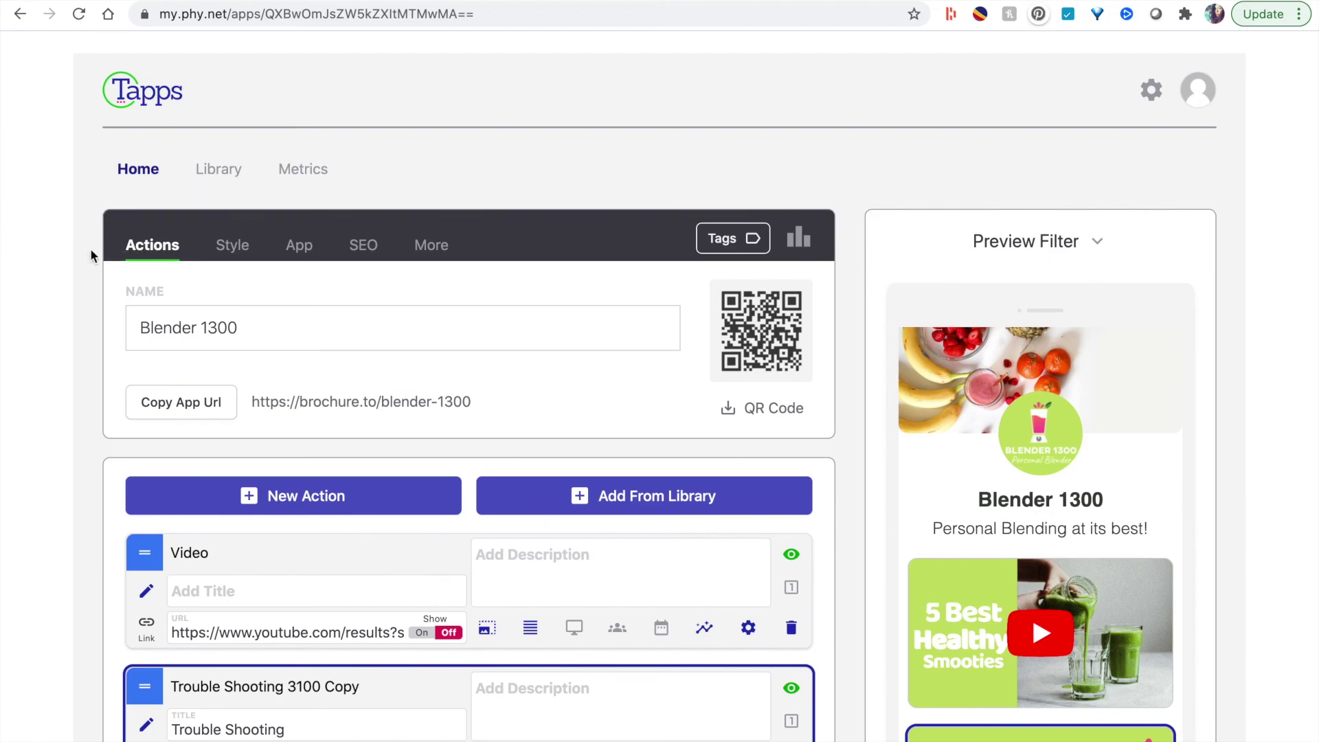